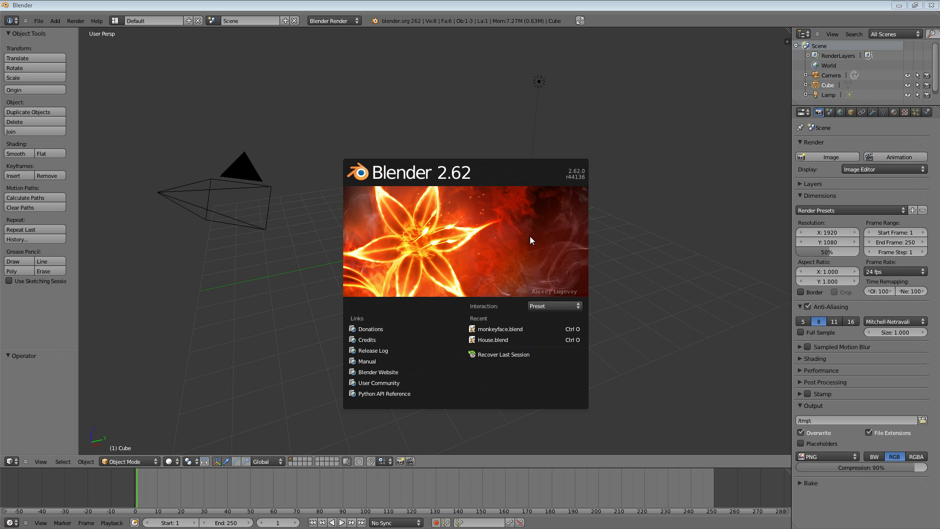
Dismiss the Blender 2.62 splash screen to reveal the default cube, camera and lamp.
left_click(439, 255)
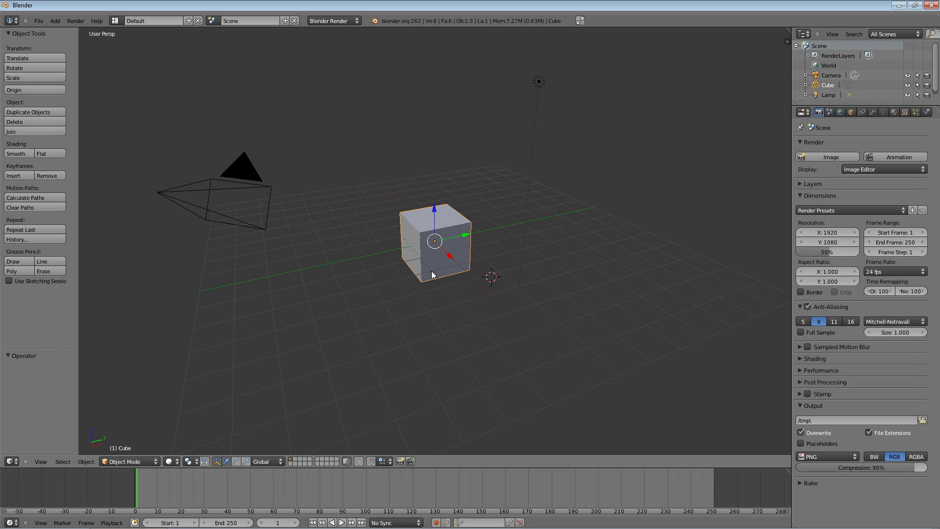
Enter Edit Mode on the default cube and place the 3D cursor just below it.
key("Tab")
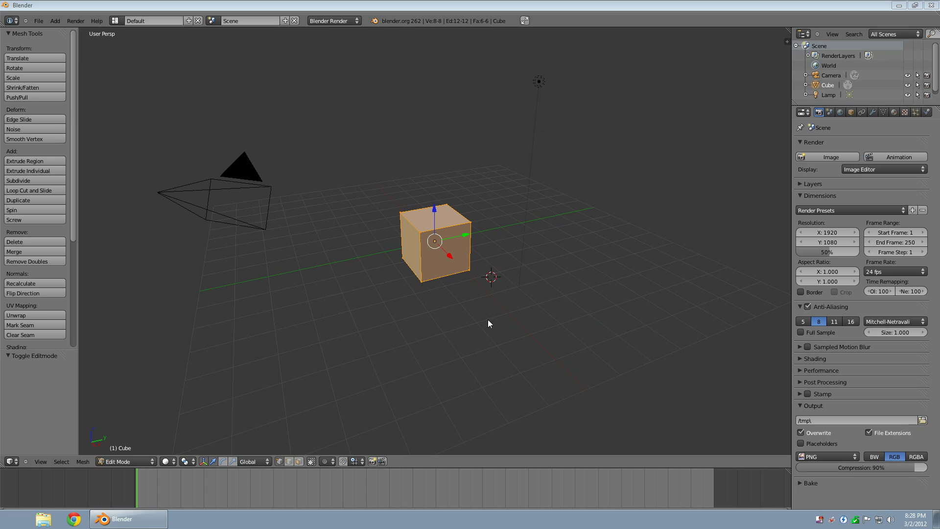
left_click(477, 338)
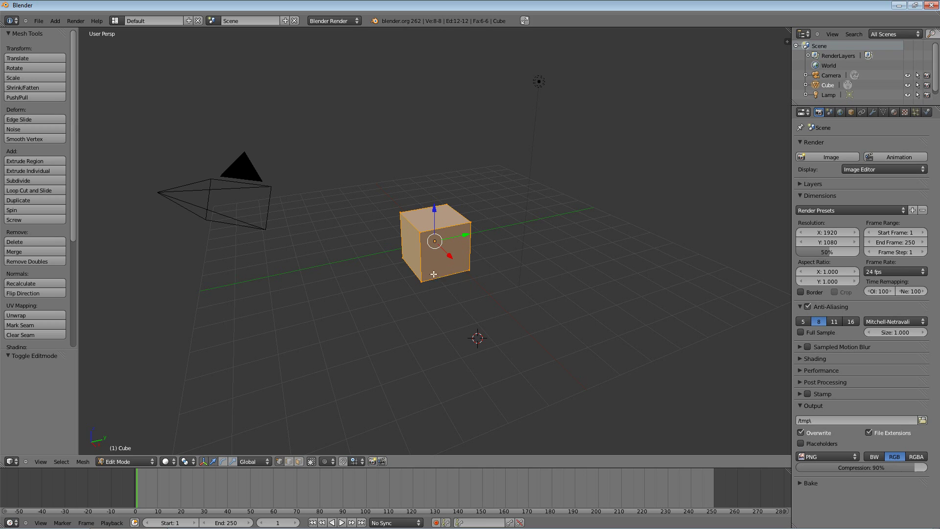
scroll(434, 274, "up", 5)
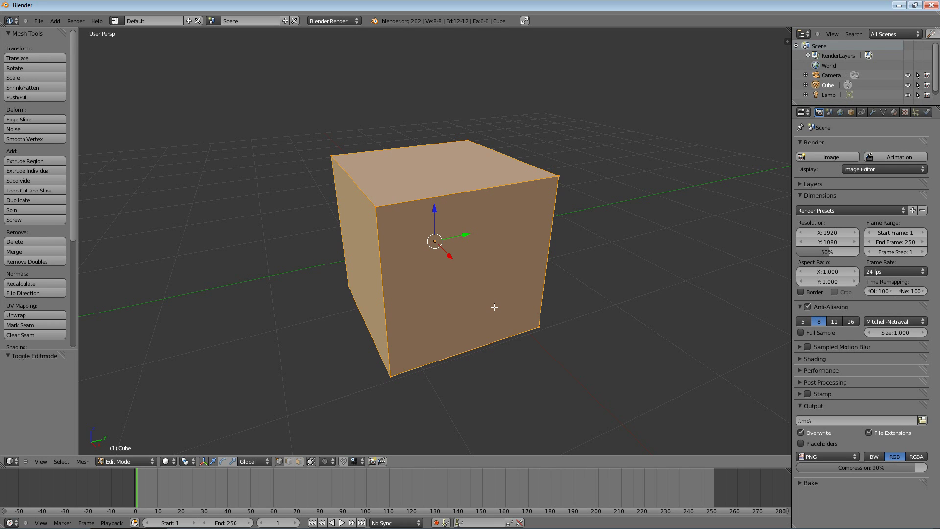
scroll(465, 309, "down", 6)
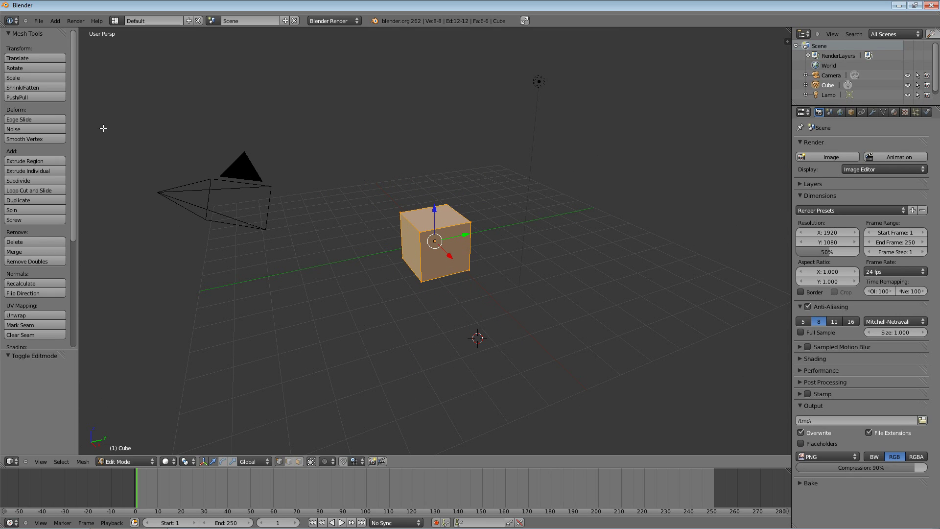
left_click(55, 22)
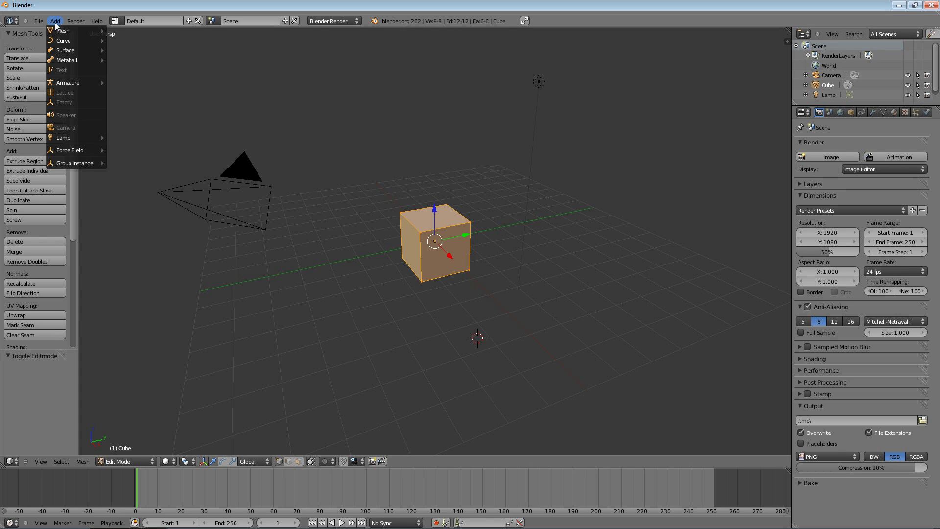
mouse_move(61, 32)
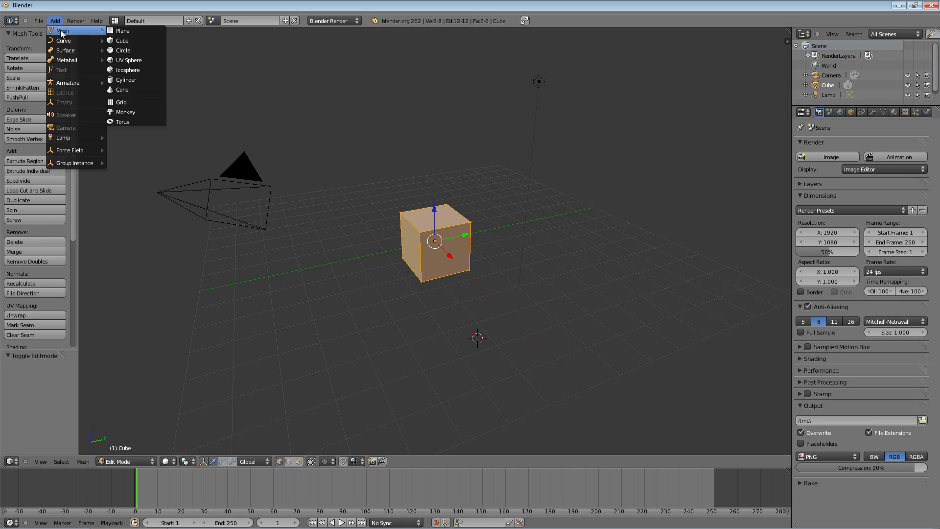
left_click(59, 21)
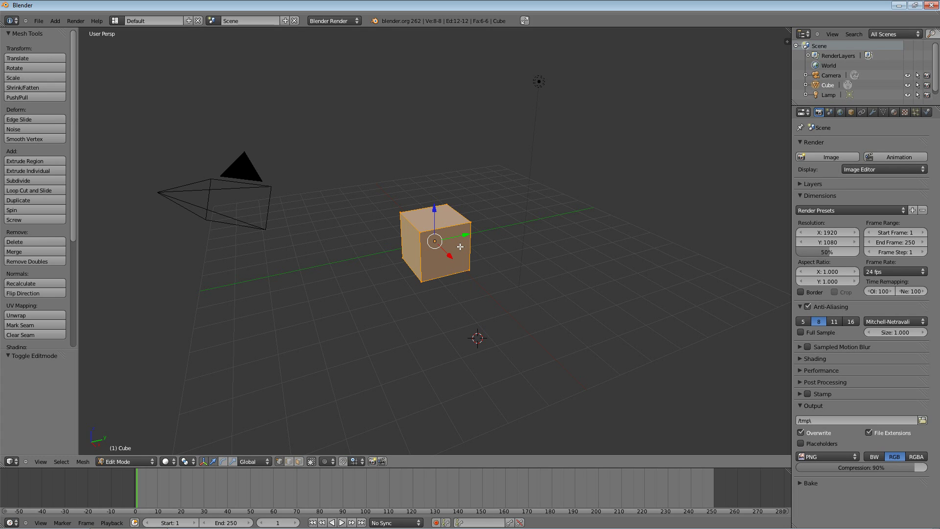
Select all of the cube's vertices and delete them, leaving an empty mesh.
key("a")
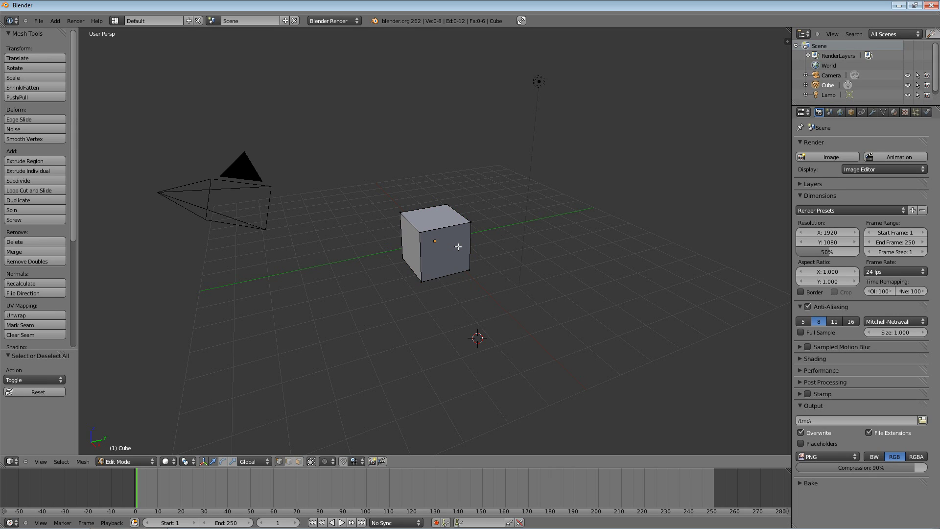
key("a")
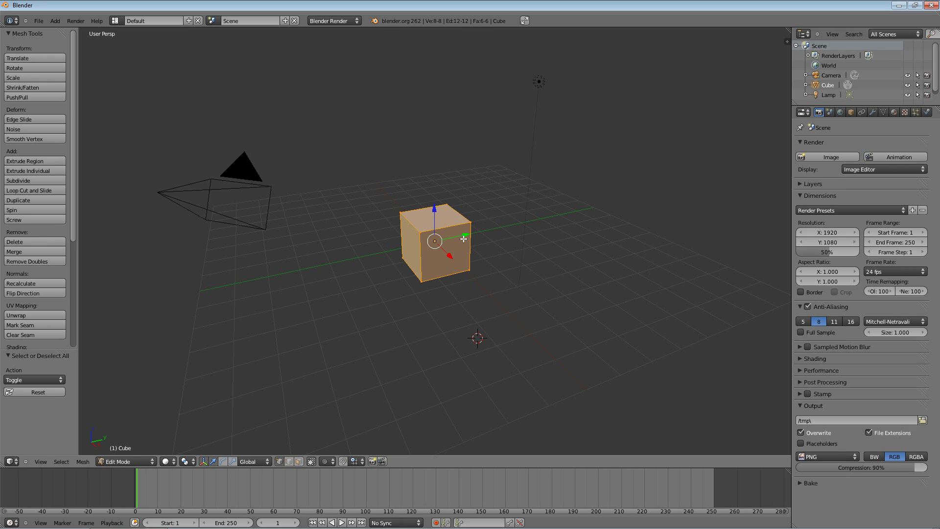
key("ctrl+space")
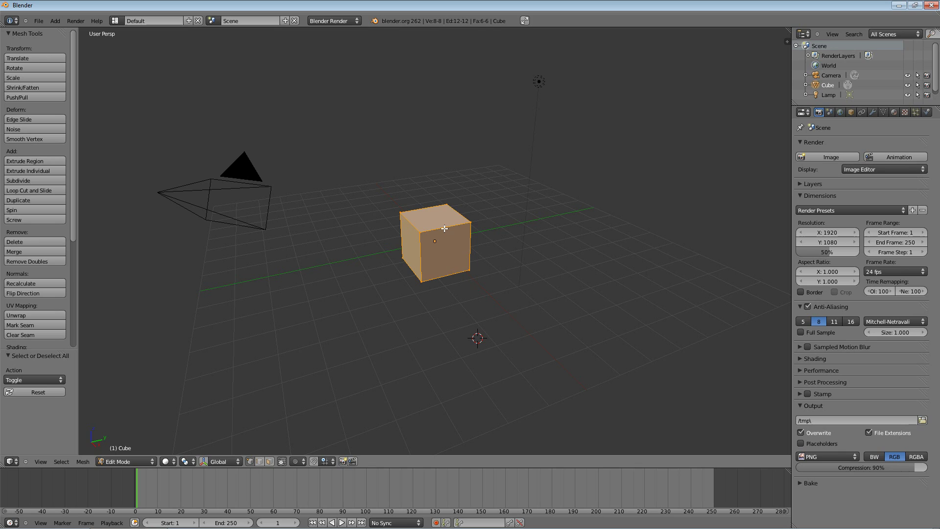
key("x")
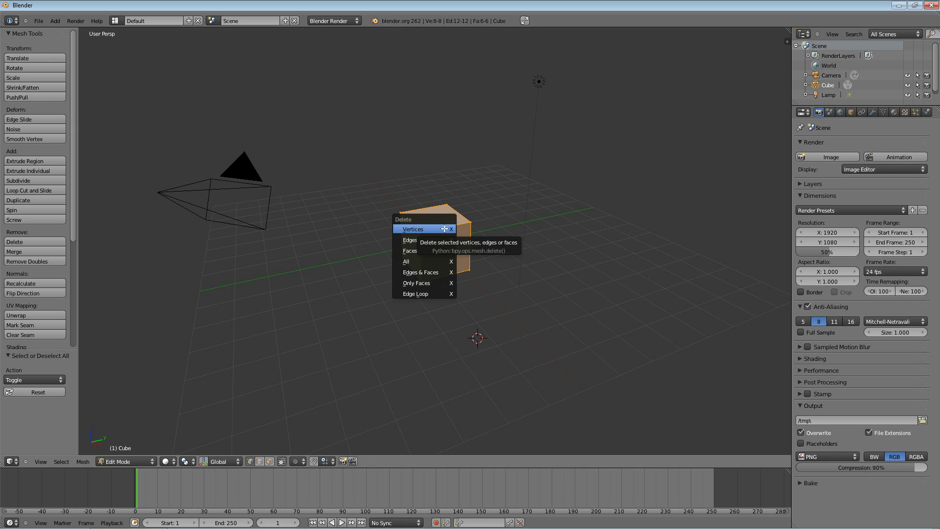
key("Escape")
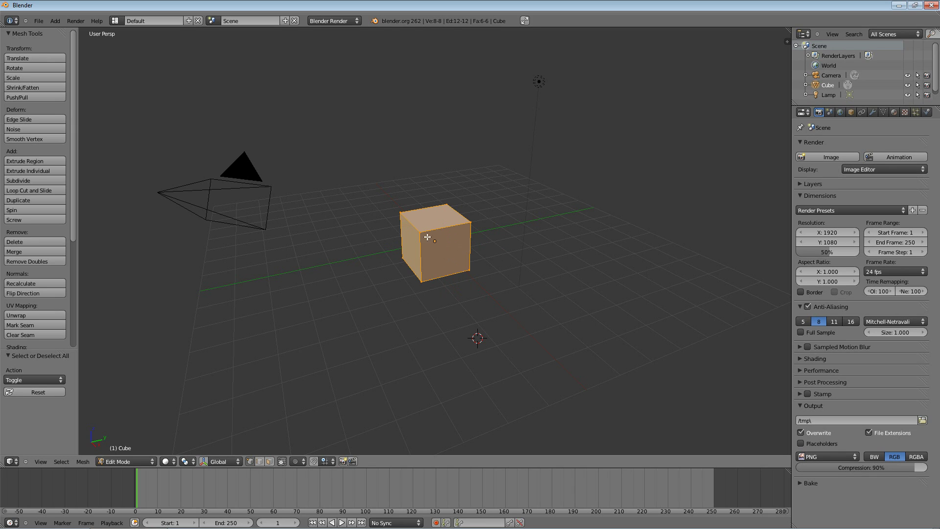
key("x")
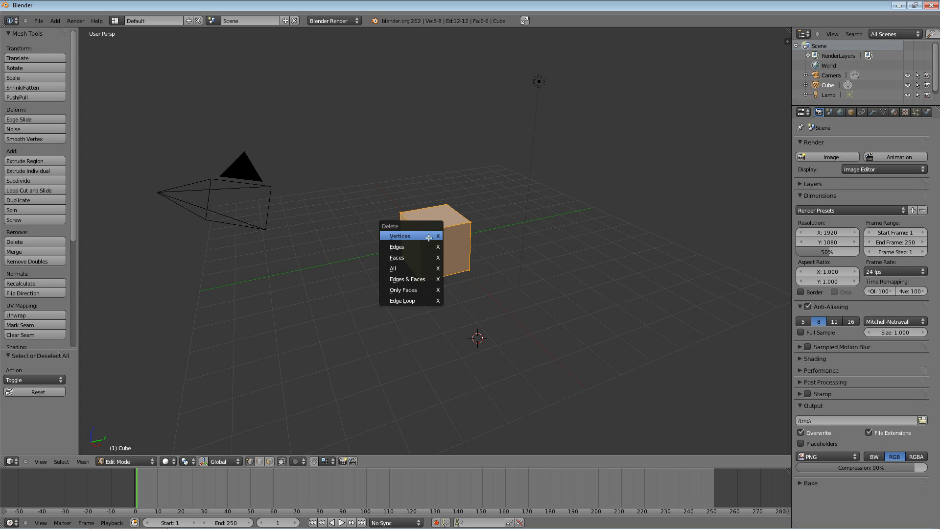
left_click(429, 238)
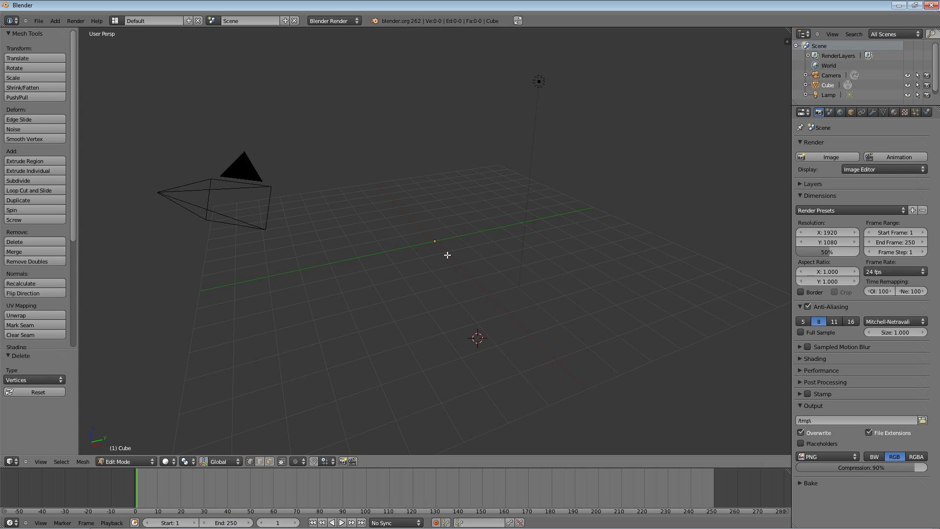
Switch to Top view (Numpad 7) over the empty mesh.
key("KP_7")
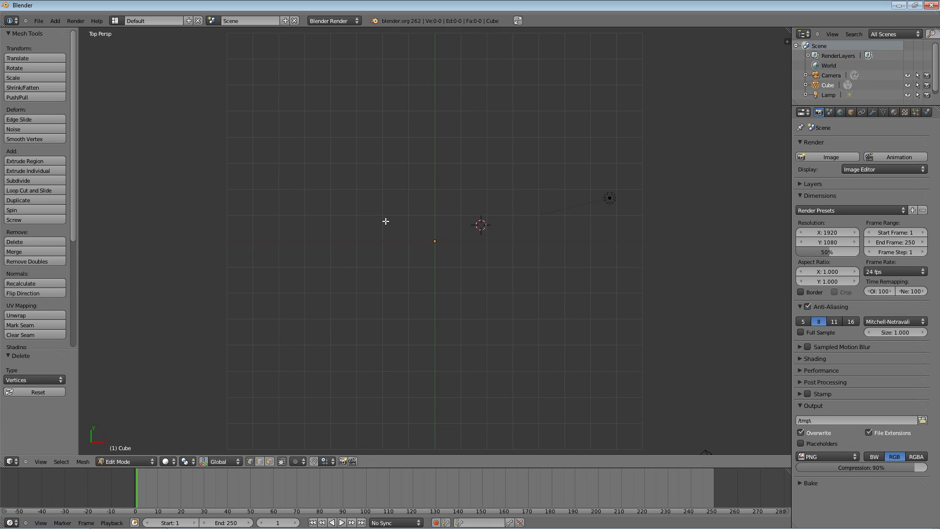
Ctrl-click ten vertices around the centre, tracing alternating tips and inner corners of a star.
left_click(385, 221, "ctrl")
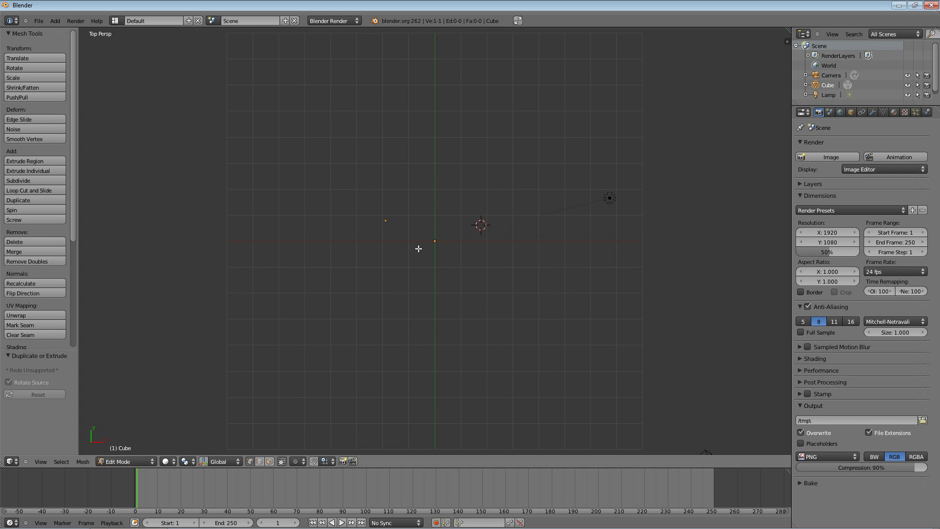
left_click(419, 249, "ctrl")
left_click(400, 295, "ctrl")
left_click(434, 280, "ctrl")
left_click(461, 295, "ctrl")
left_click(448, 251, "ctrl")
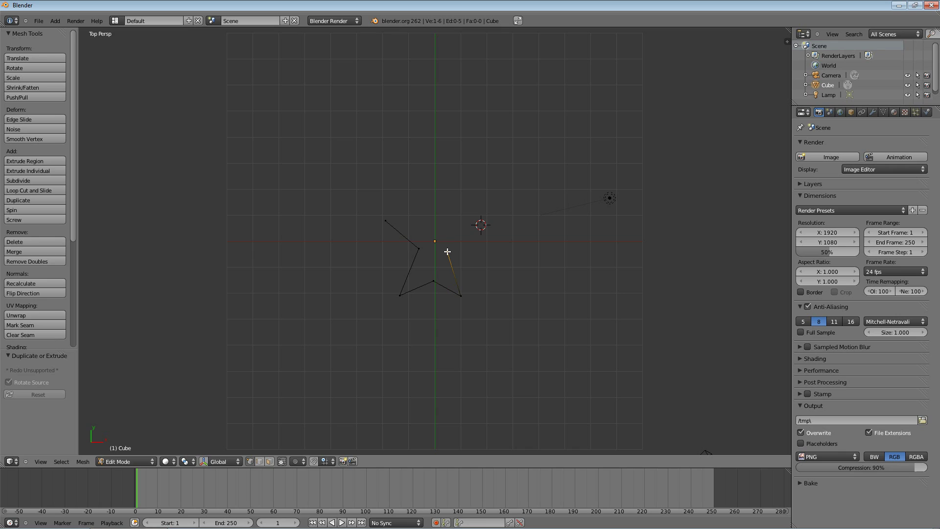
left_click(487, 231, "ctrl")
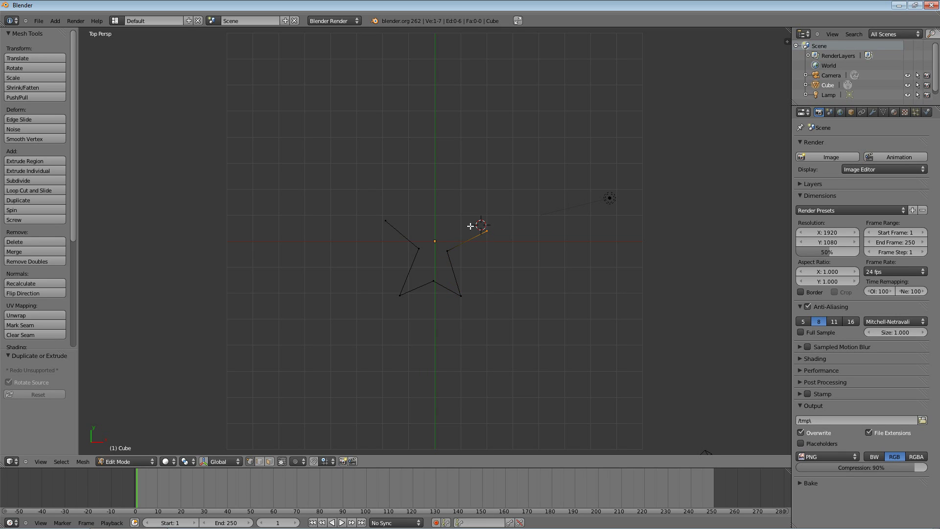
left_click(445, 224, "ctrl")
left_click(433, 193, "ctrl")
left_click(421, 217, "ctrl")
Fill the star's left and lower-left points with triangular faces.
right_click(418, 249, "shift")
right_click(385, 220, "shift")
key("f")
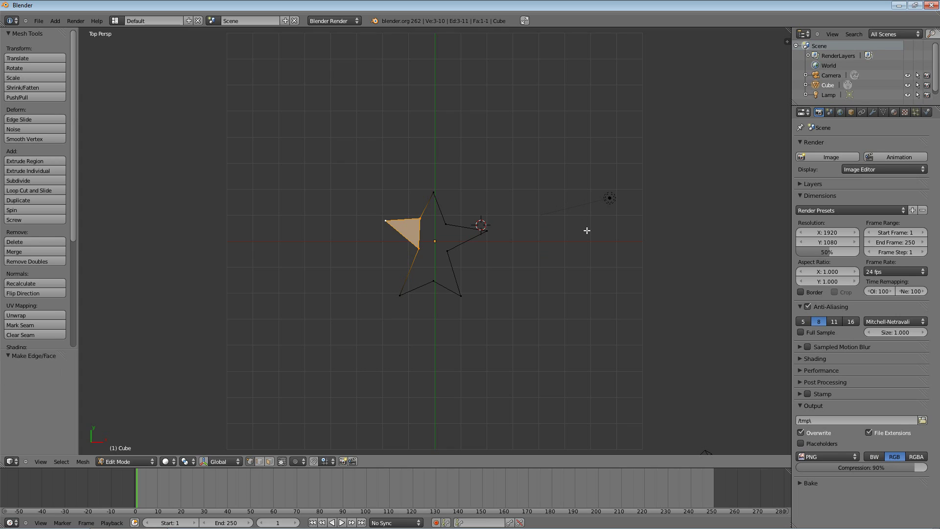
right_click(419, 248)
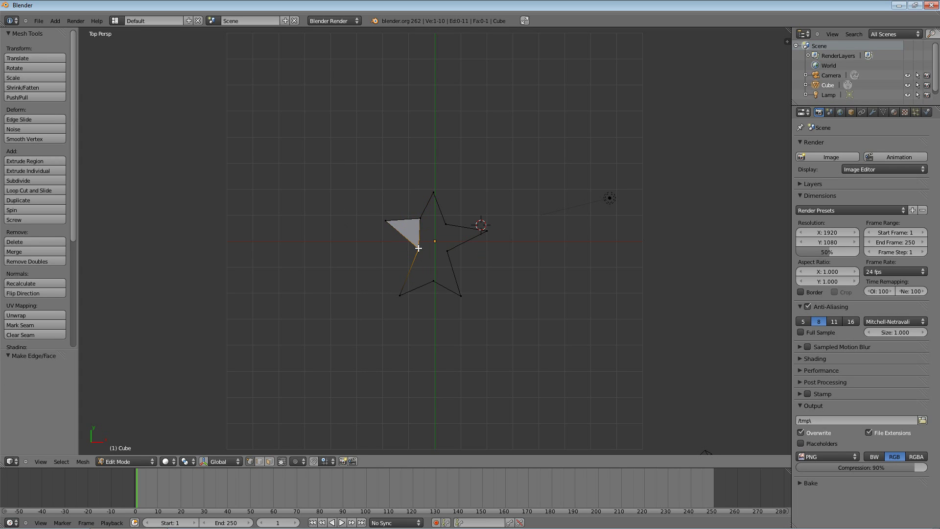
right_click(400, 295, "shift")
right_click(433, 281, "shift")
key("f")
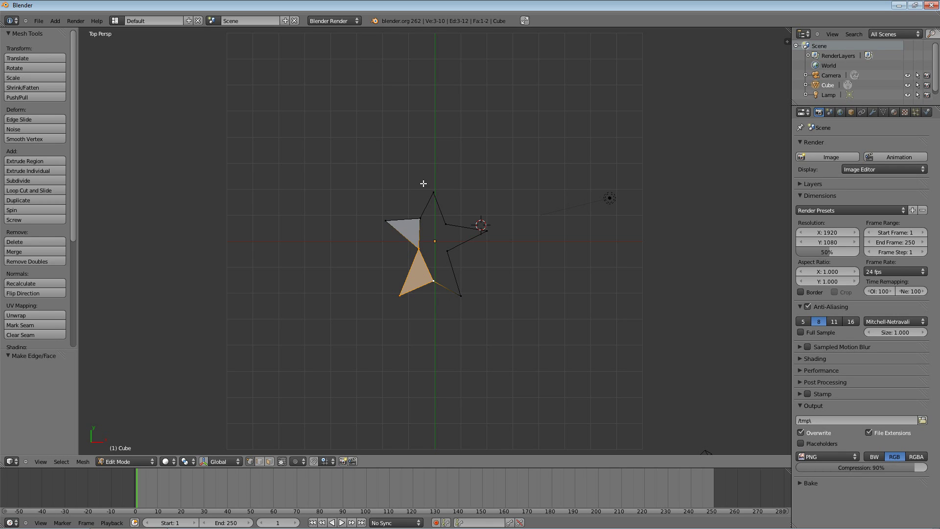
Fill the star's top and right points with triangular faces.
right_click(420, 219)
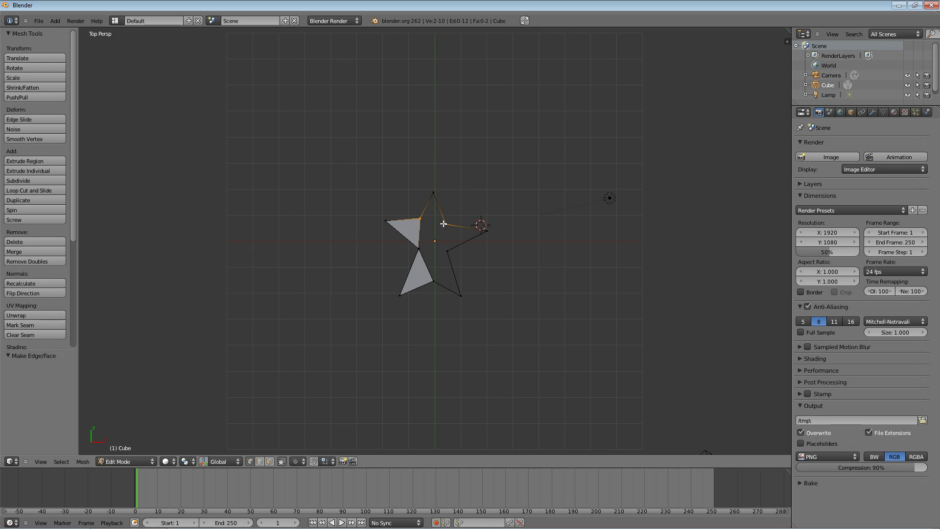
right_click(434, 192, "shift")
right_click(434, 192, "shift")
key("f")
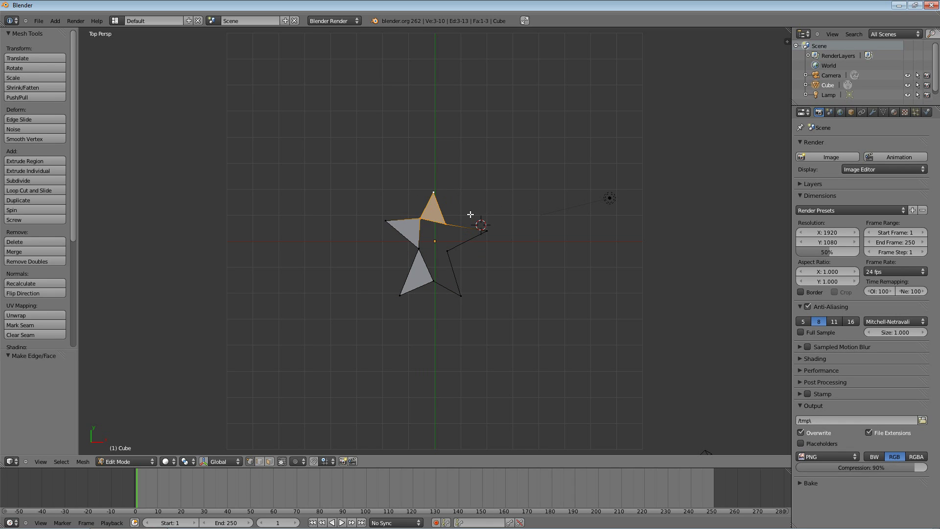
right_click(448, 251)
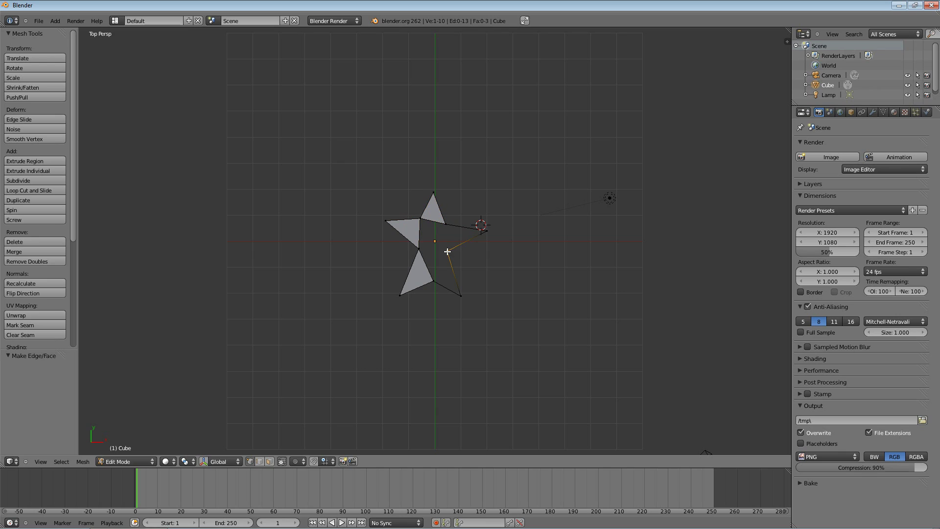
right_click(484, 231, "shift")
right_click(446, 224, "shift")
key("f")
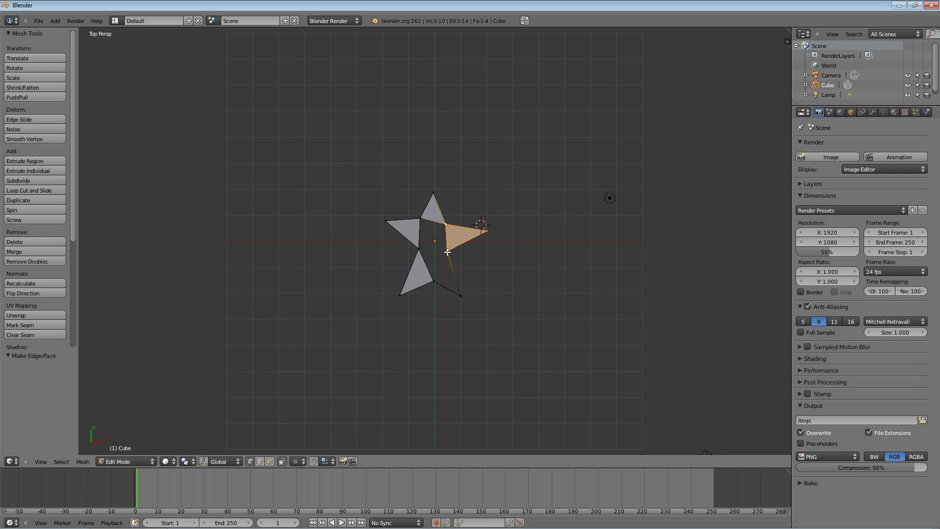
Create a triangular face from the lower-right arm's three corner vertices.
right_click(448, 252)
right_click(460, 296, "shift")
right_click(437, 281, "shift")
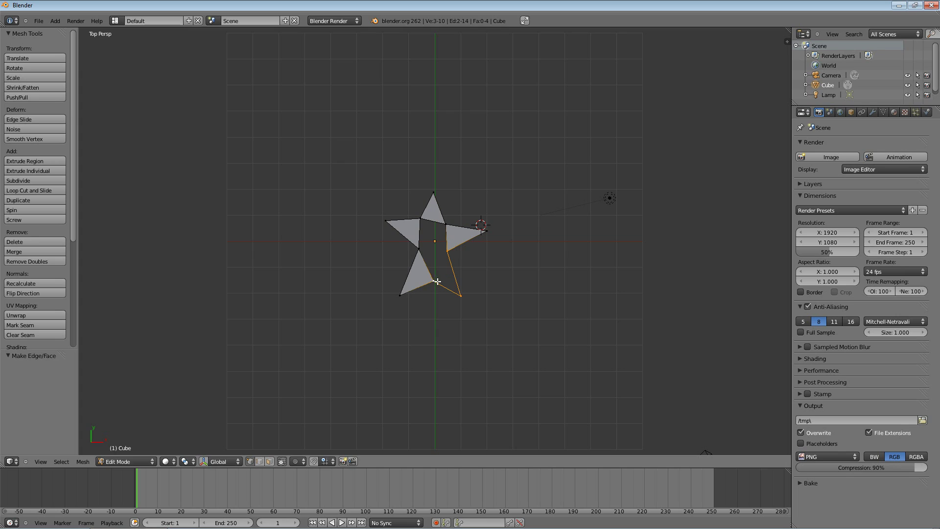
key("f")
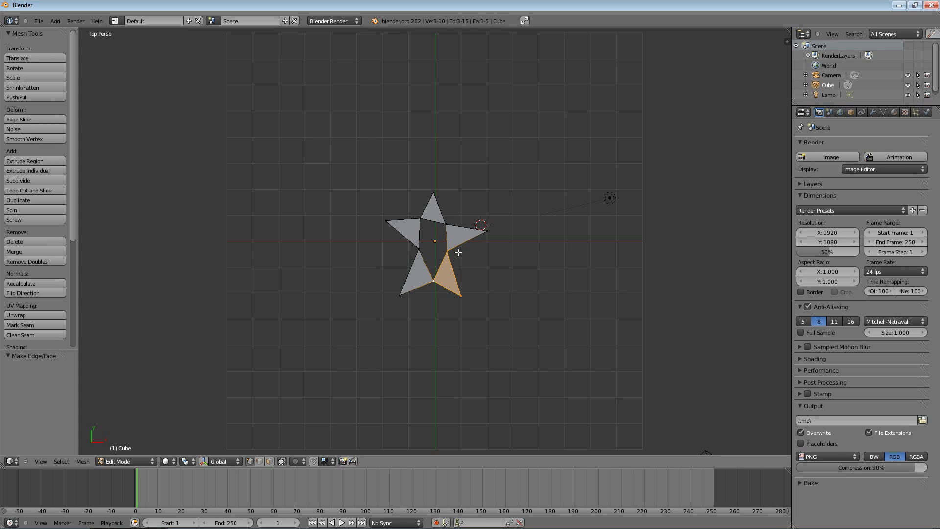
Make a triangular face from the left, bottom and right inner vertices.
right_click(419, 248)
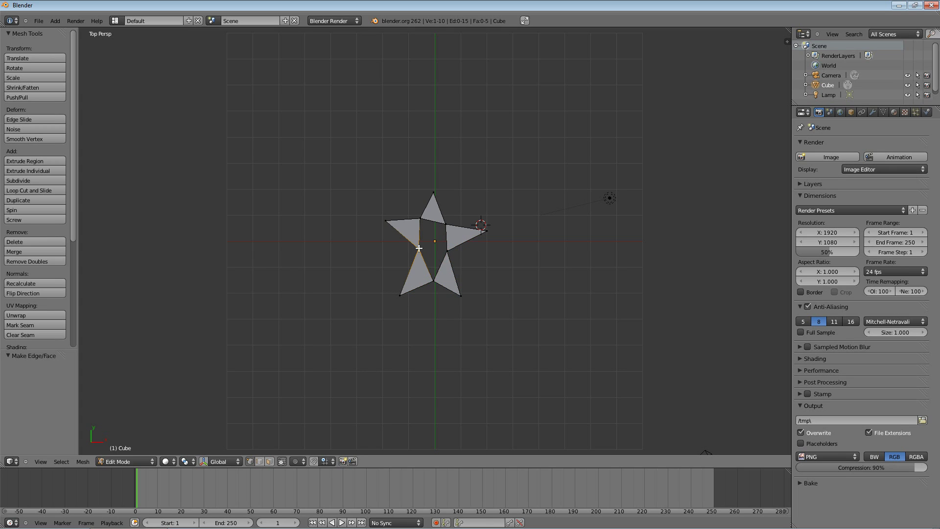
right_click(433, 281, "shift")
right_click(447, 251, "shift")
key("f")
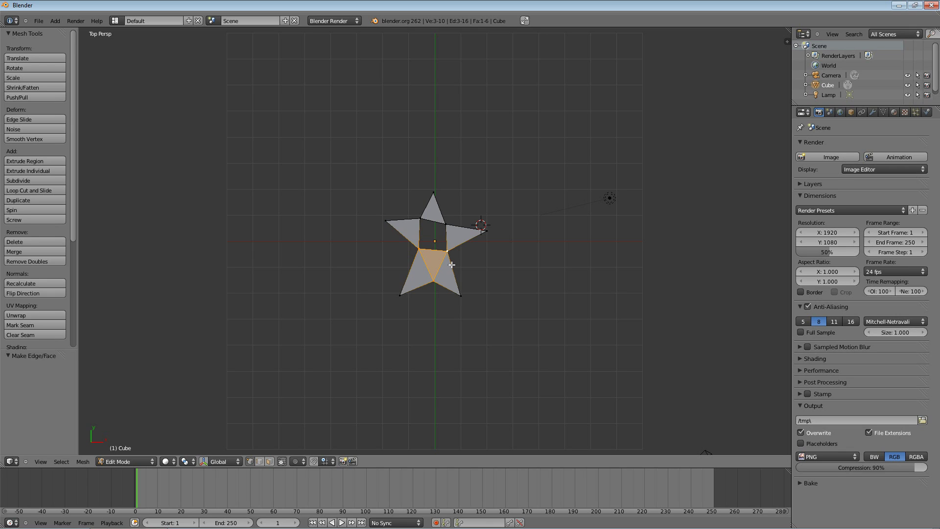
Fill the remaining four inner vertices with a quad face, then deselect everything.
right_click(420, 247)
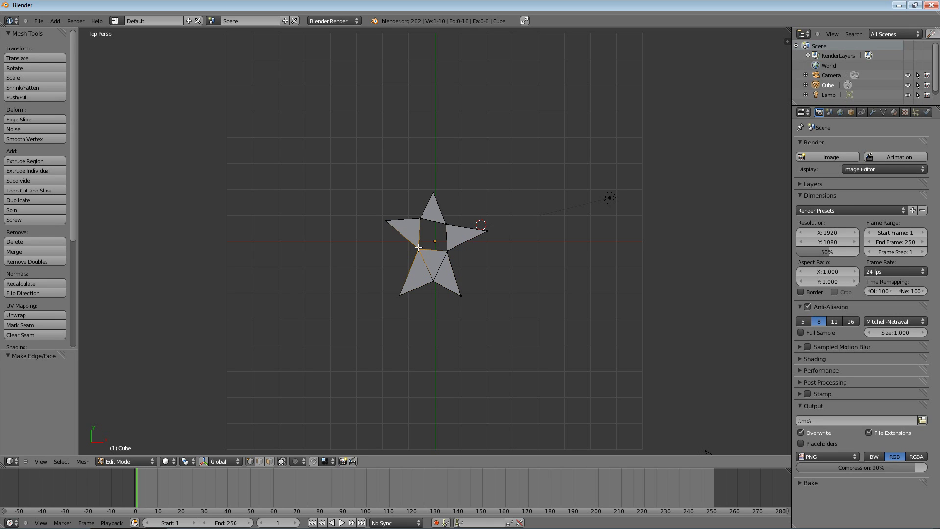
right_click(449, 251, "shift")
right_click(446, 224, "shift")
right_click(421, 221, "shift")
key("f")
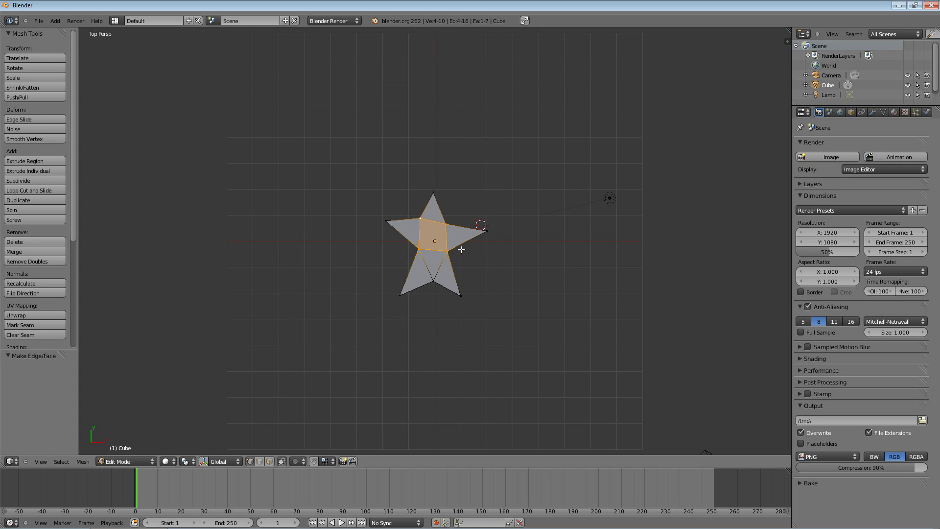
key("a")
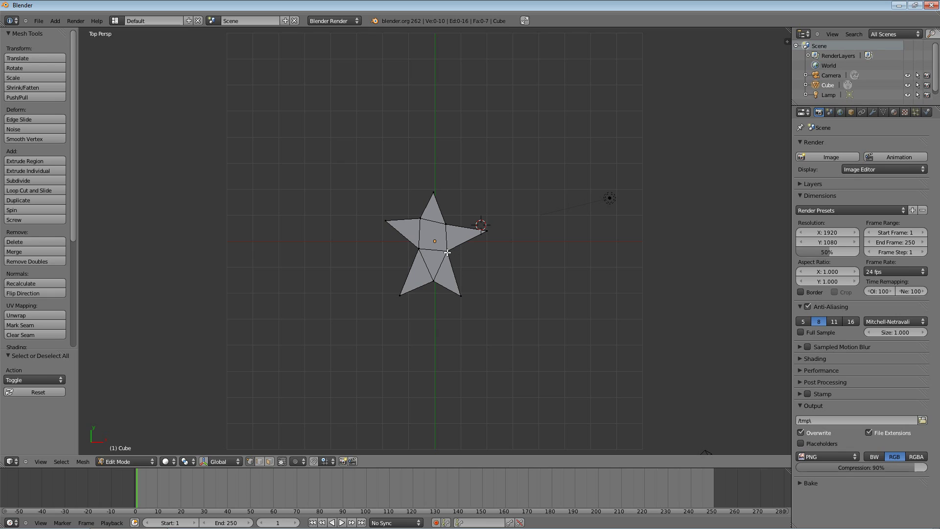
Move the upper-left inner vertex by X 0.069, Y -0.115 toward the centre.
right_click(421, 221)
key("g")
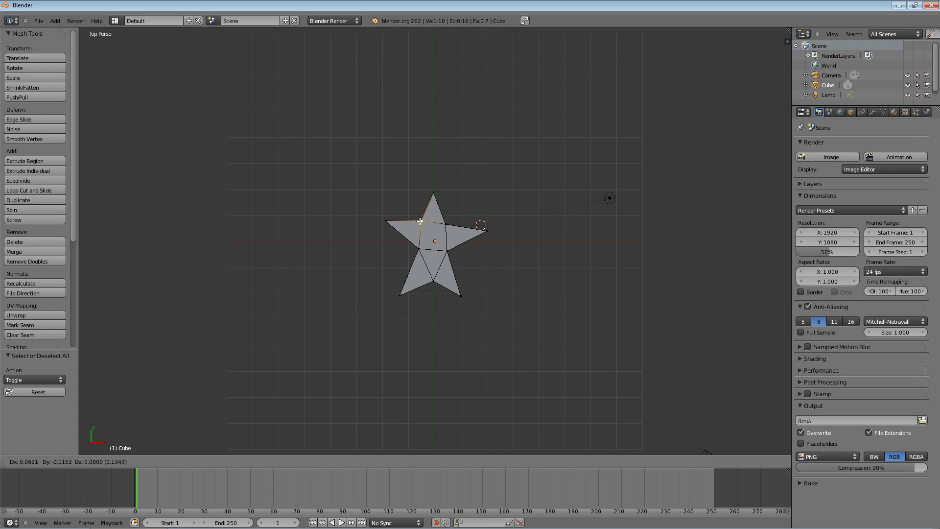
left_click(420, 220)
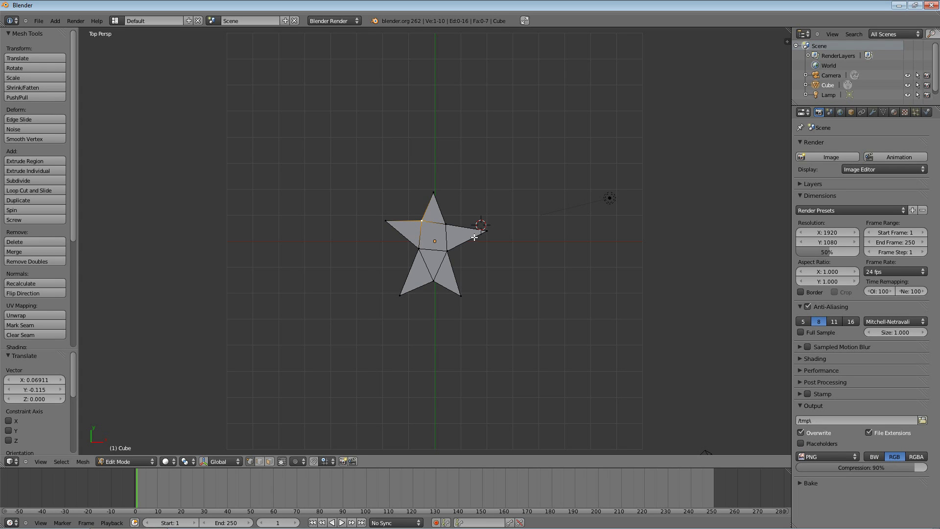
Reposition the upper-right inner vertex, the right tip and the inner bottom vertex.
right_click(446, 224)
key("g")
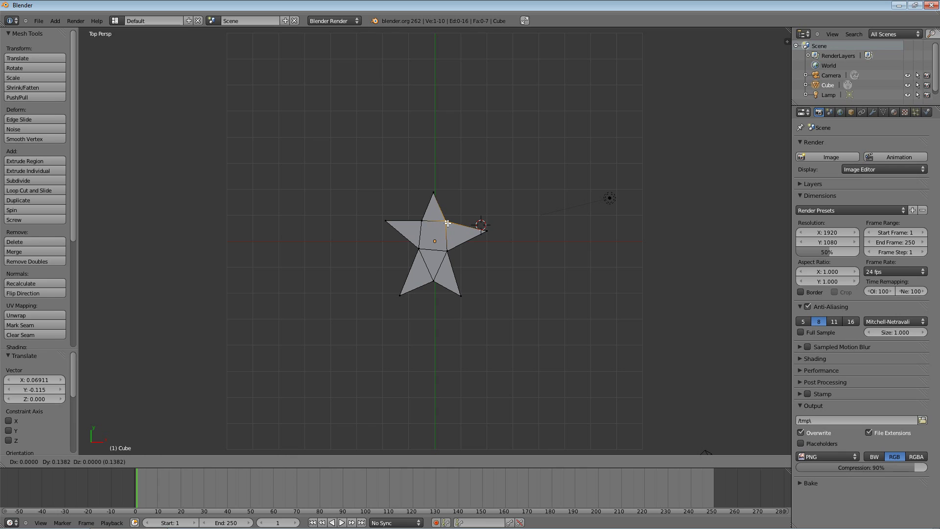
left_click(446, 223)
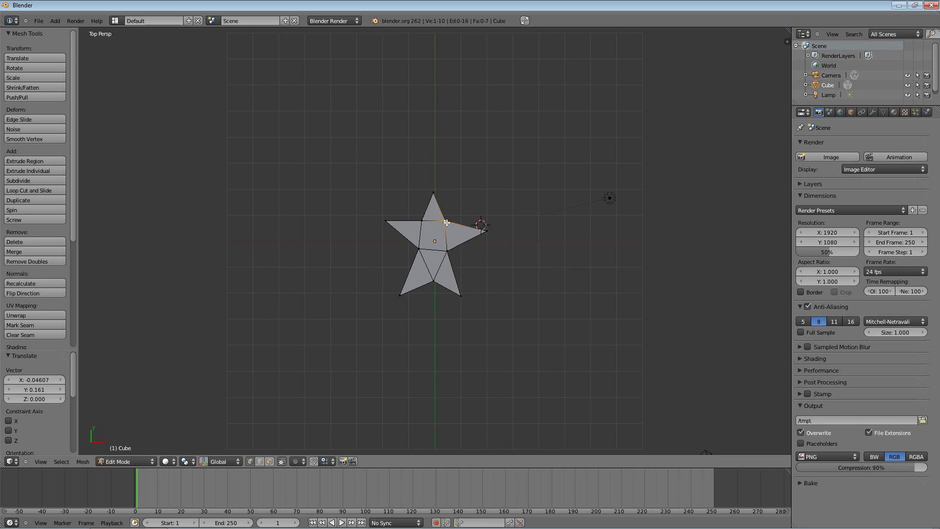
right_click(486, 233)
key("g")
left_click(479, 222)
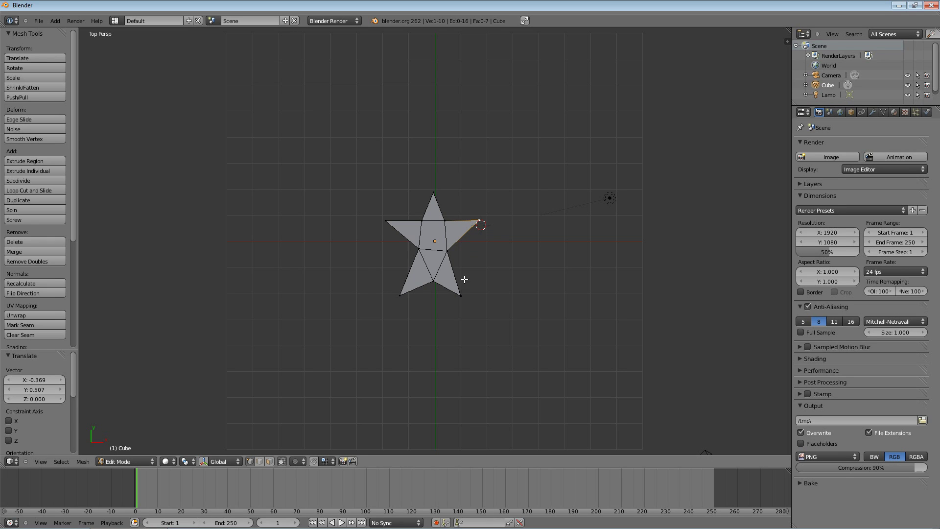
right_click(434, 280)
key("g")
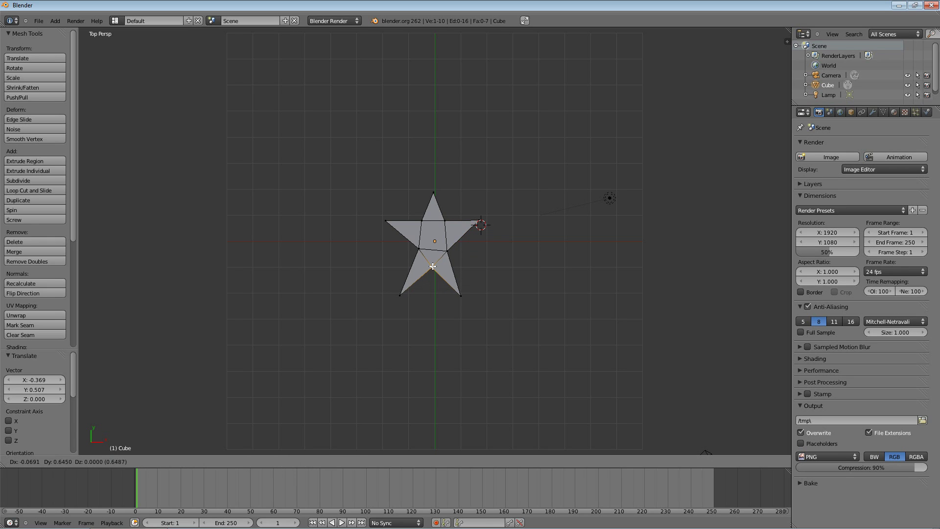
left_click(433, 266)
Adjust the bottom-left tip, inner left, bottom-right tip and inner right vertices.
right_click(401, 294)
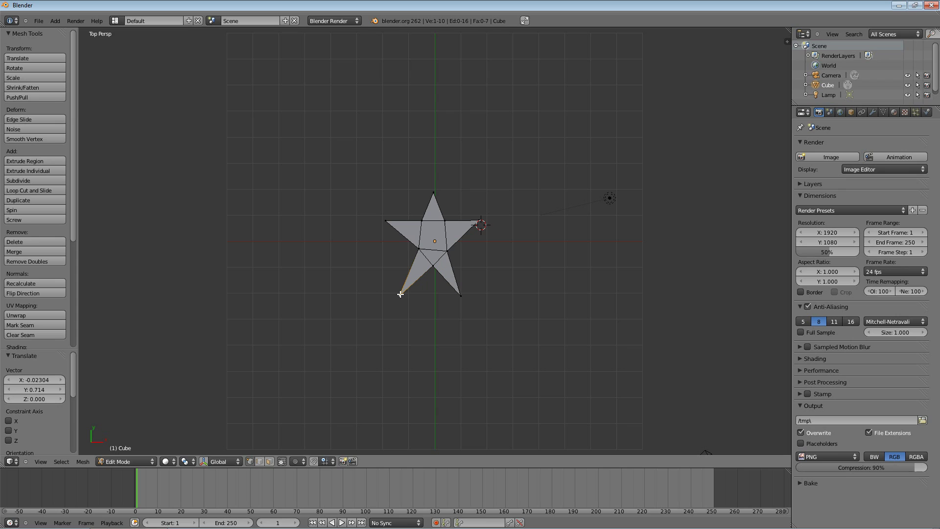
key("g")
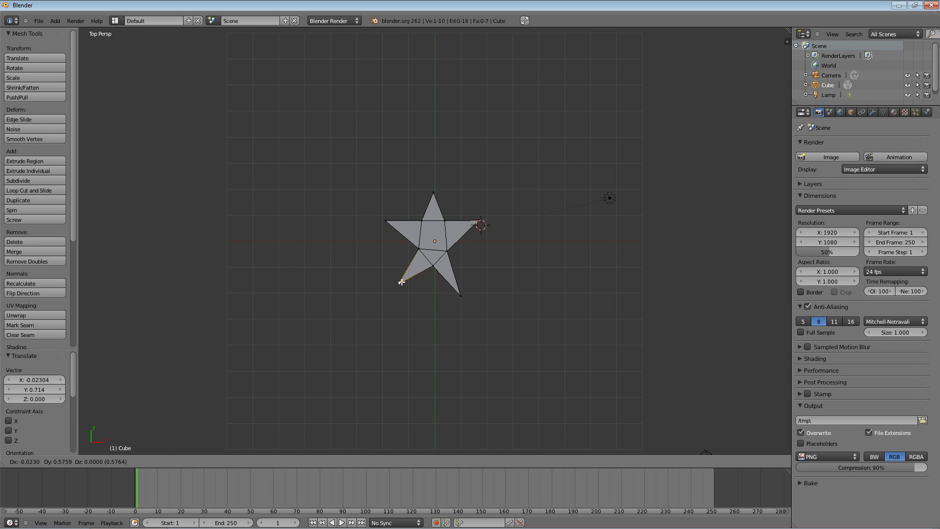
left_click(402, 282)
right_click(419, 250)
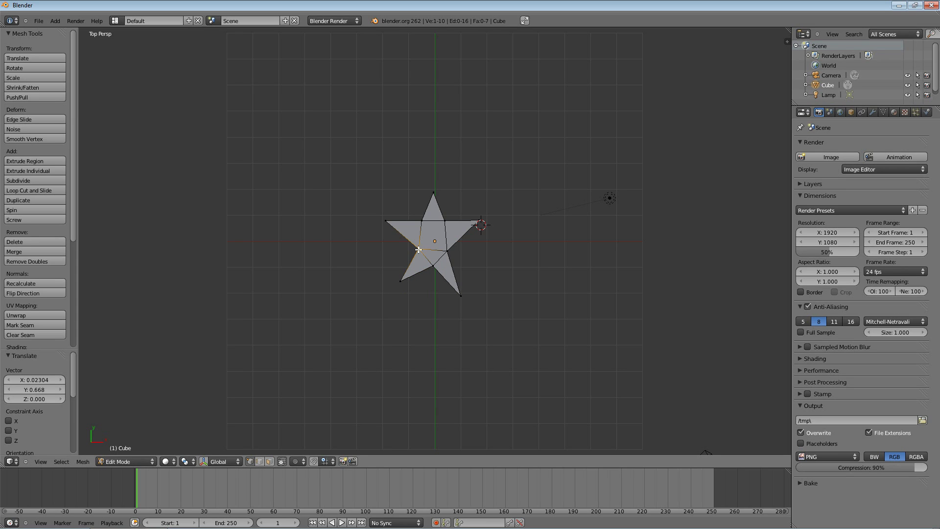
key("g")
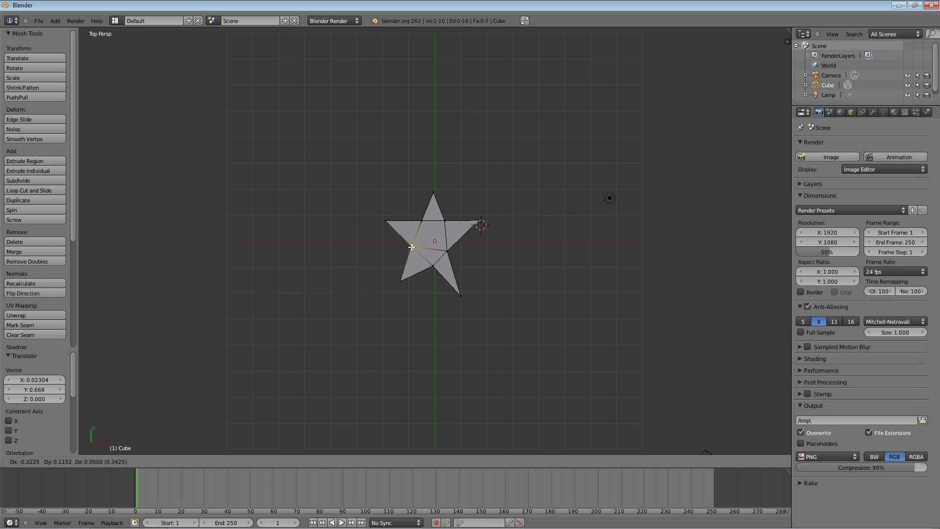
left_click(413, 245)
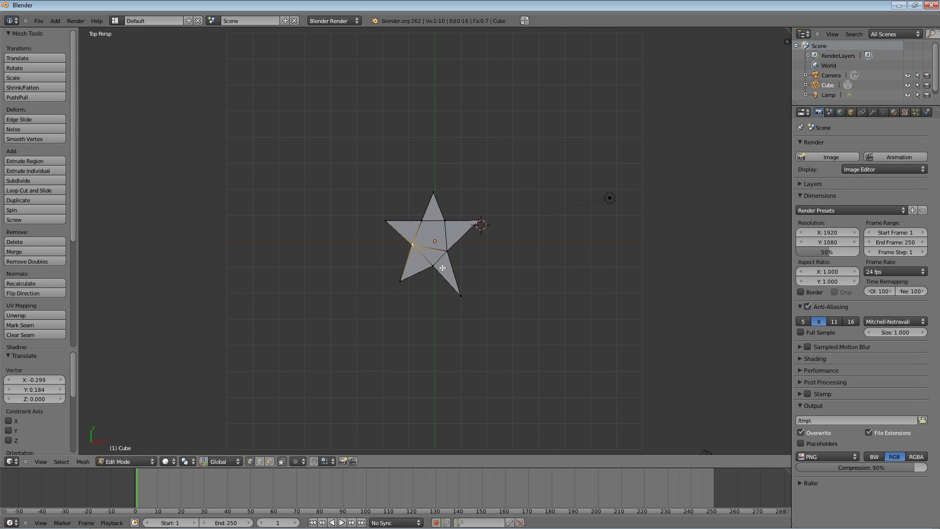
right_click(458, 295)
key("g")
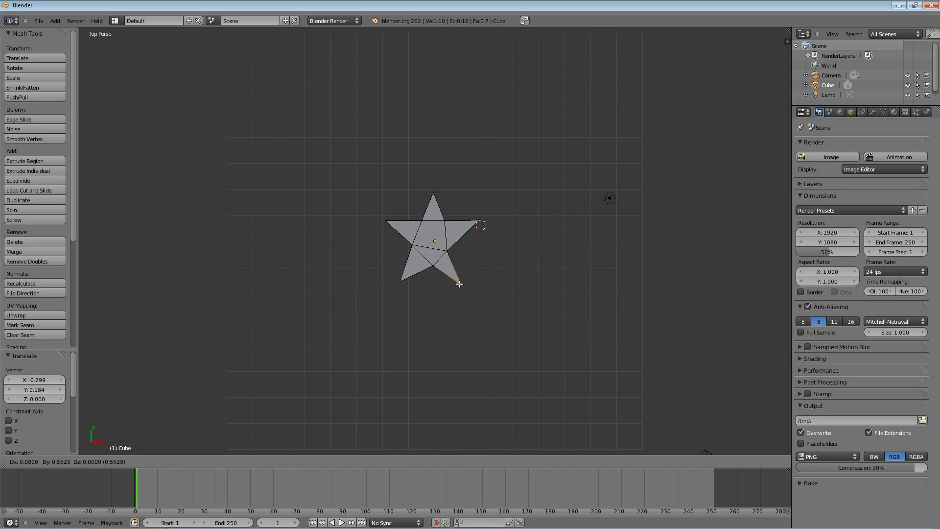
left_click(461, 284)
right_click(447, 251)
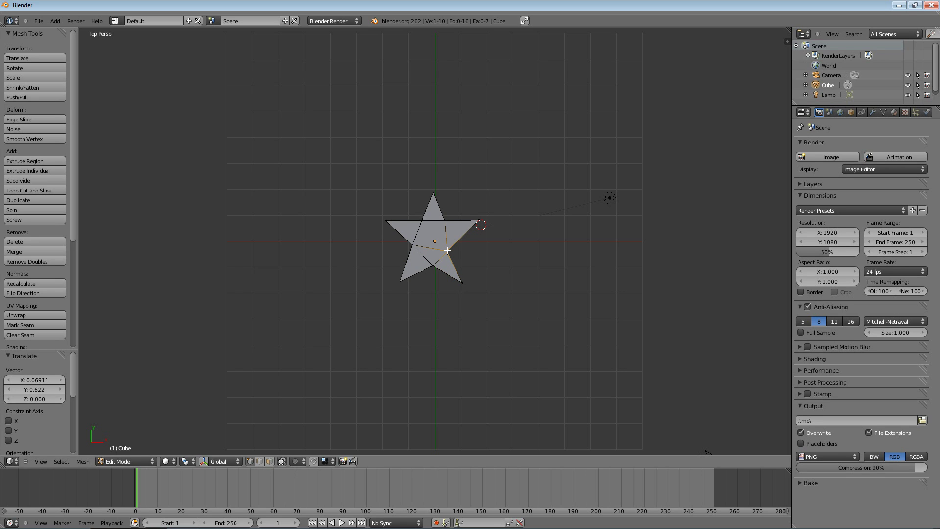
key("g")
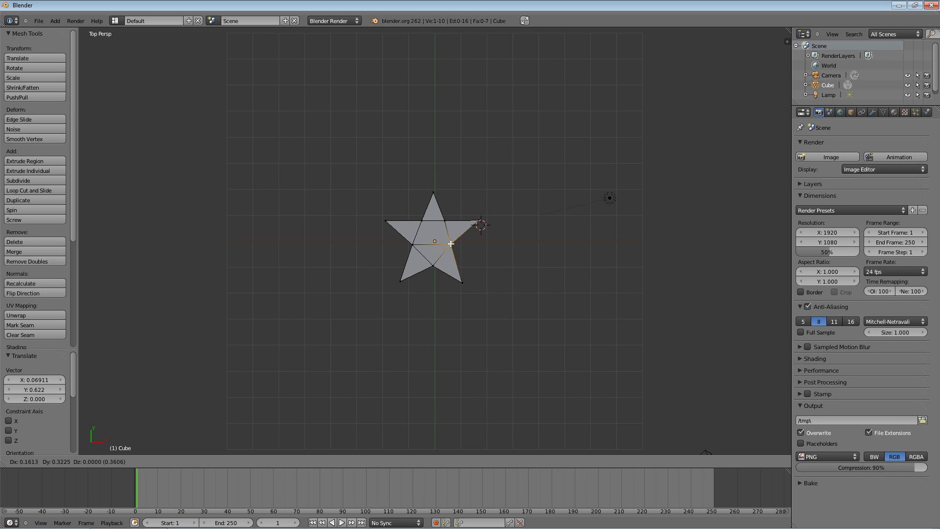
left_click(450, 243)
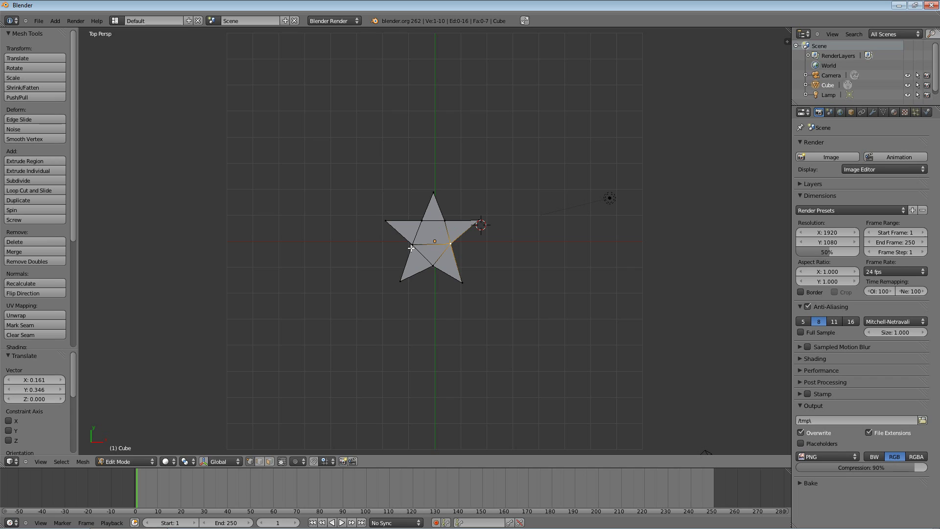
Fine-tune the inner left vertex, then raise the bottom inner vertex by Y 0.221.
right_click(414, 244)
key("g")
left_click(417, 244)
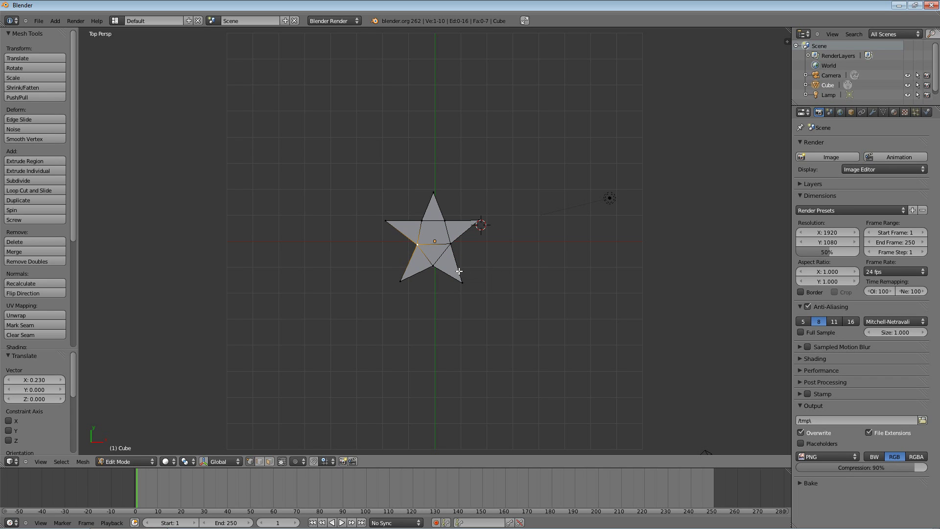
scroll(454, 276, "up", 4)
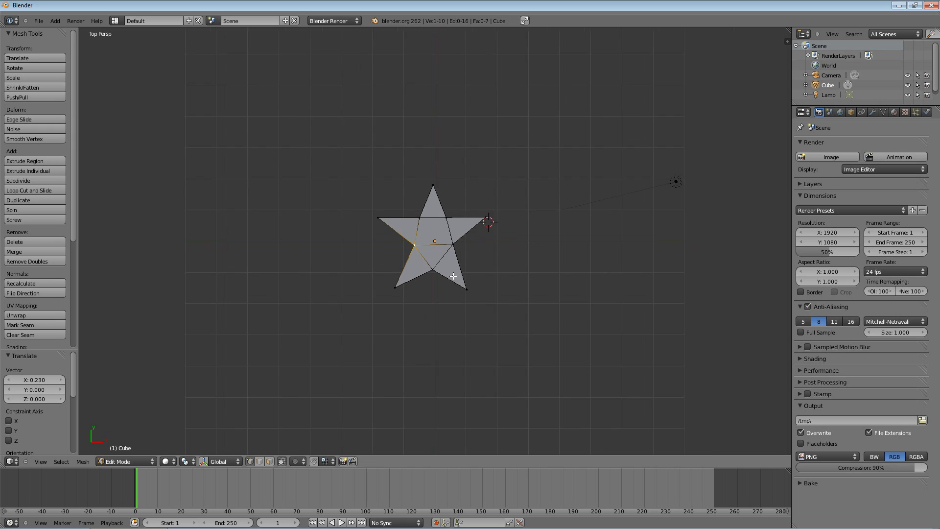
scroll(454, 275, "up", 1)
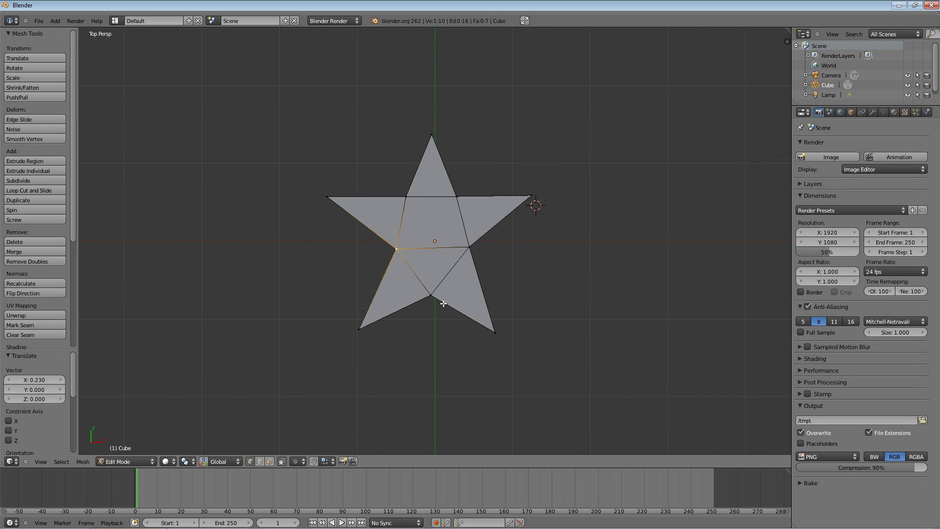
right_click(431, 296)
key("g")
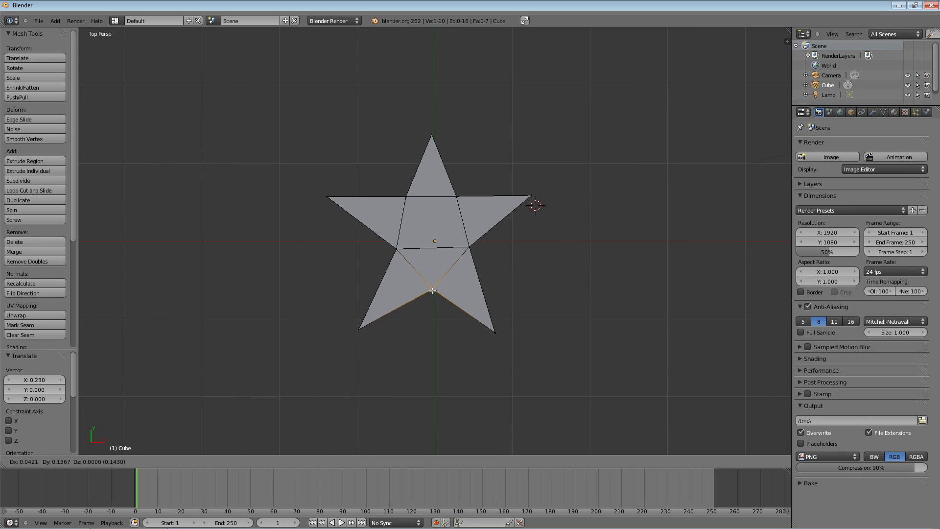
left_click(430, 285)
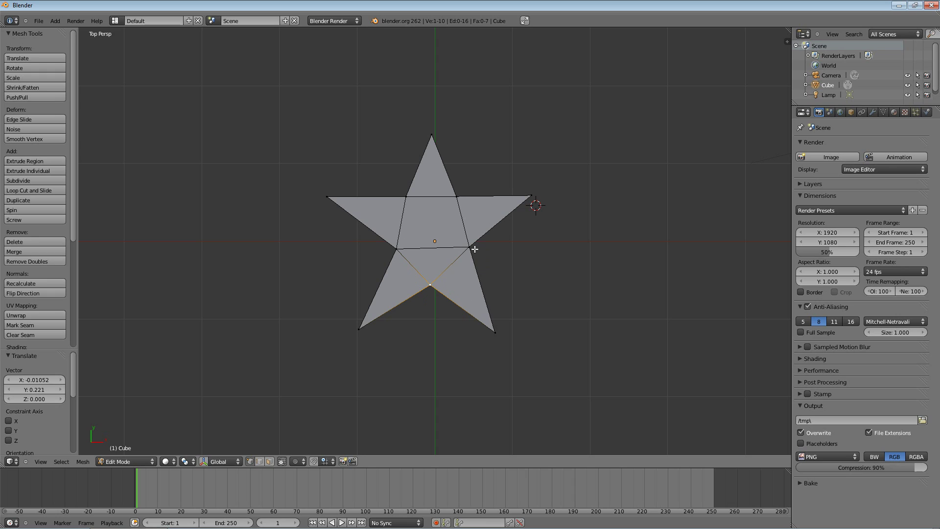
Move the star's left tip vertex up 0.197 along Y, keeping X unchanged.
right_click(328, 197)
key("g")
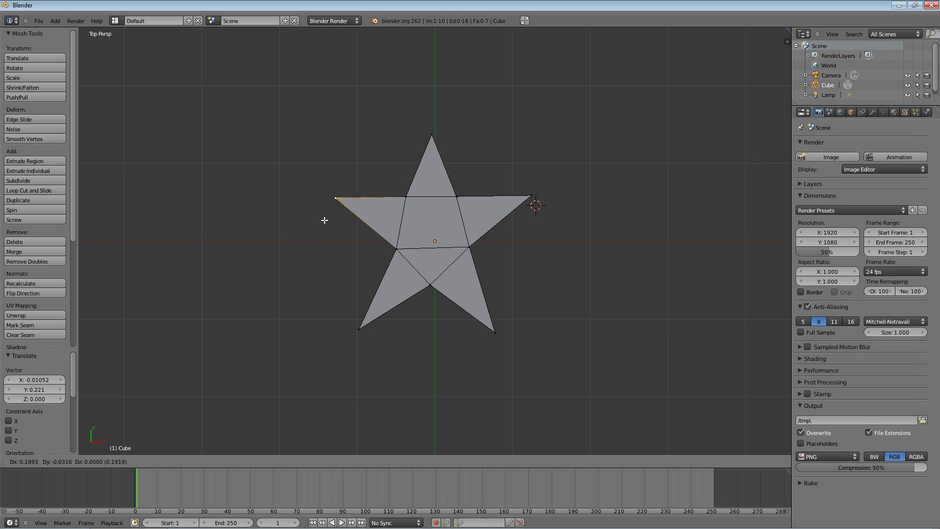
key("x")
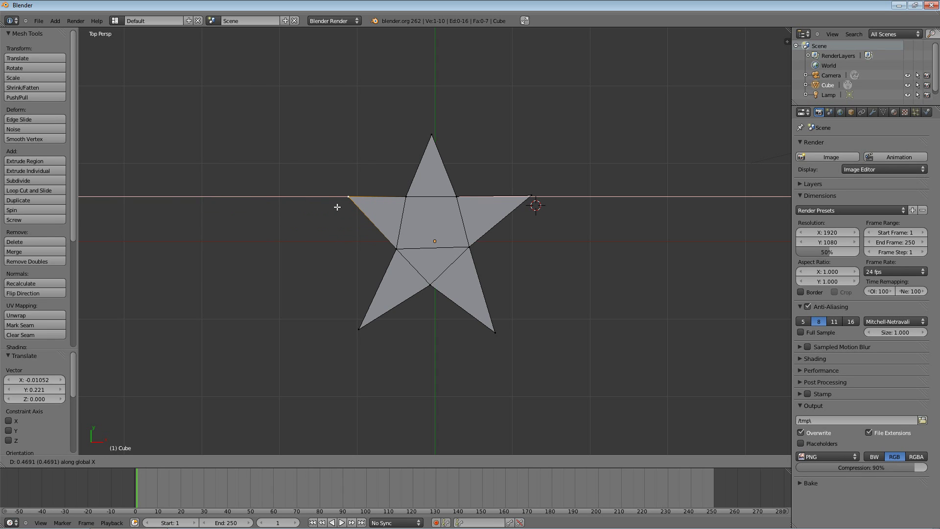
key("y")
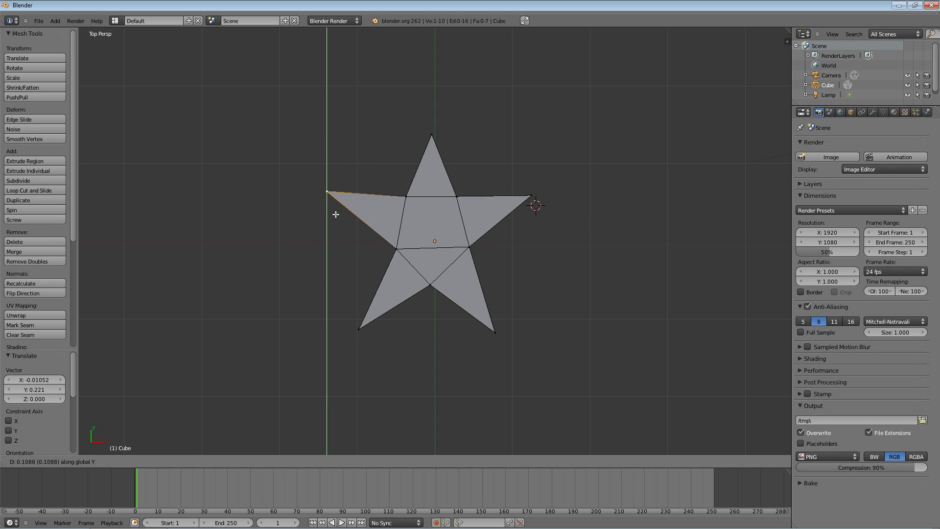
left_click(337, 209)
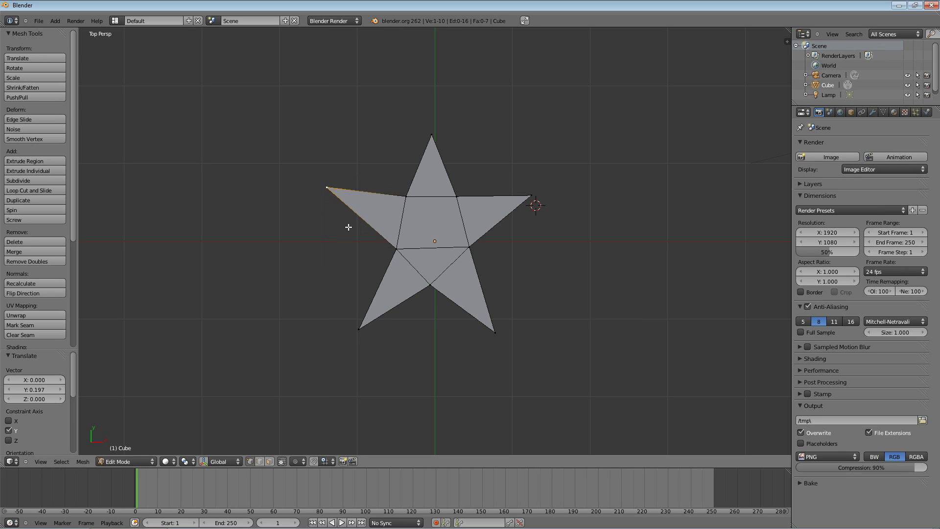
Zoom out and orbit from Top view to an angled perspective above the star, grabbing its left tip.
scroll(464, 262, "down", 1)
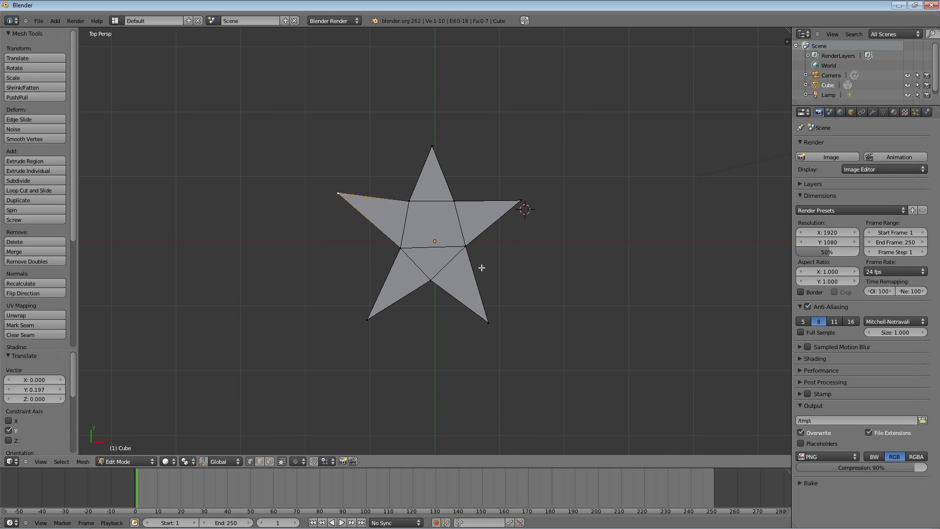
mouse_move(482, 267)
middle_mouse_down()
mouse_move(477, 192)
mouse_move(470, 252)
mouse_move(484, 293)
mouse_move(484, 241)
mouse_move(485, 260)
middle_mouse_up()
middle_click_drag(470, 314, 531, 330)
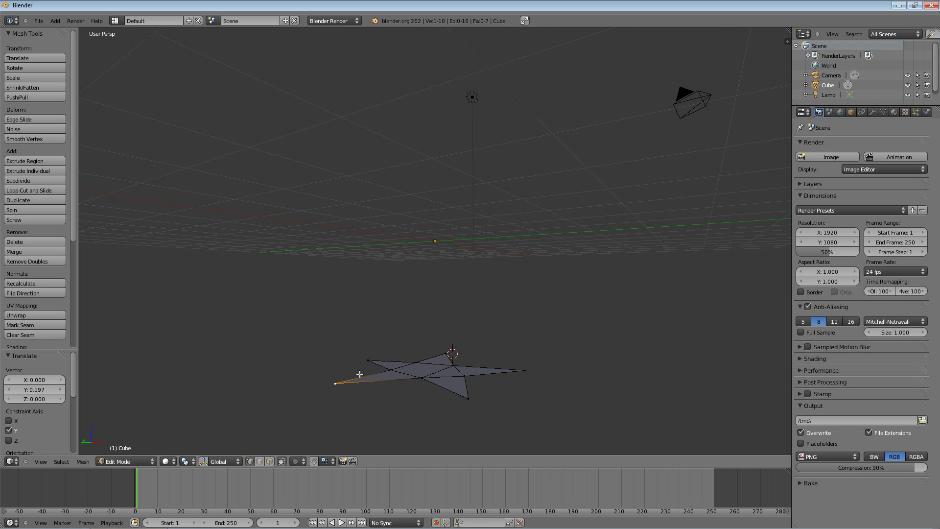
middle_click_drag(360, 374, 381, 400)
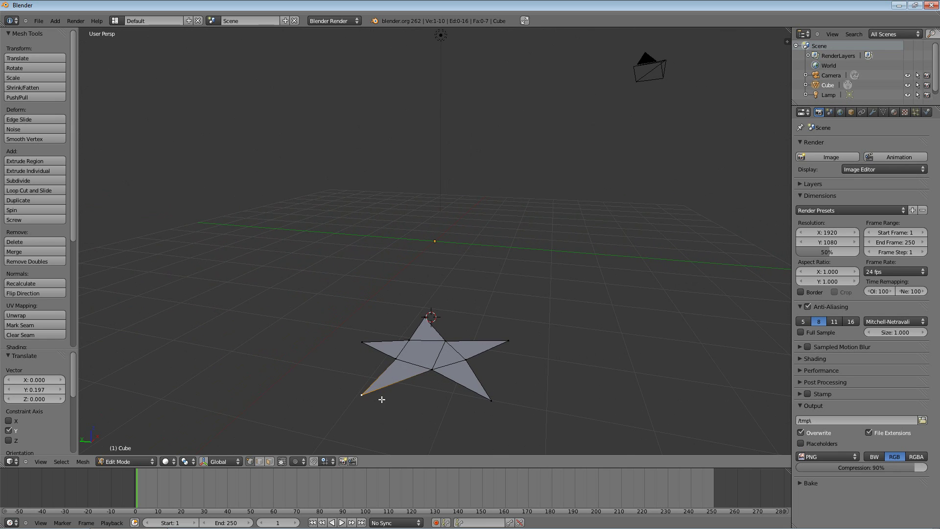
key("g")
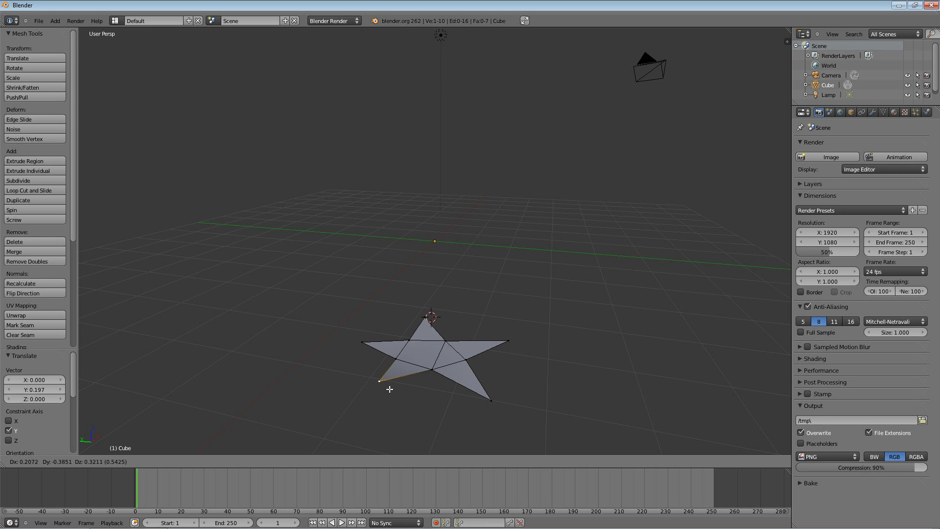
Raise the star's left and bottom-right tip vertices upward along Z.
key("z")
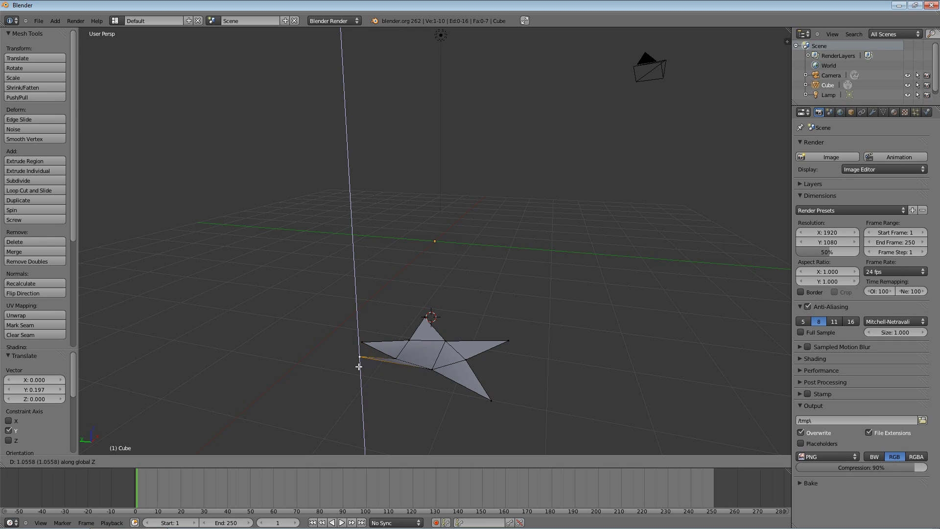
left_click(354, 347)
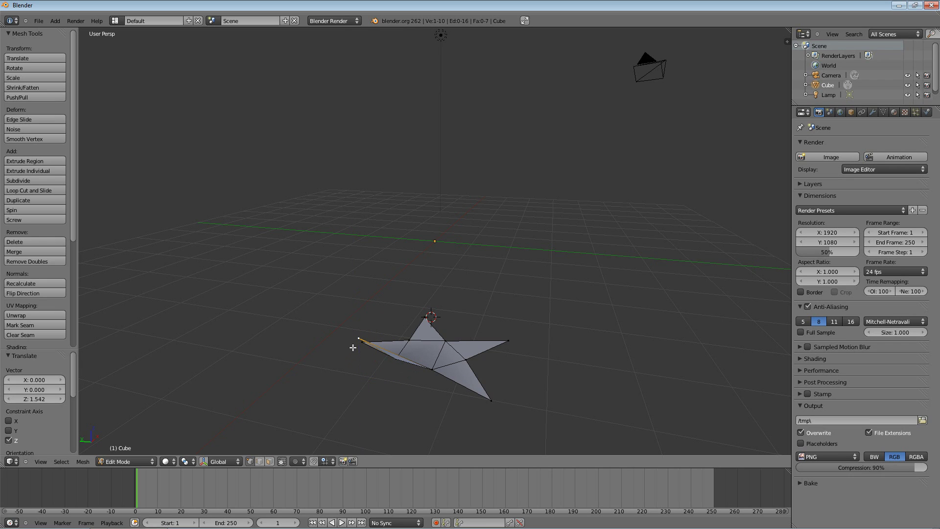
right_click(490, 399)
key("g")
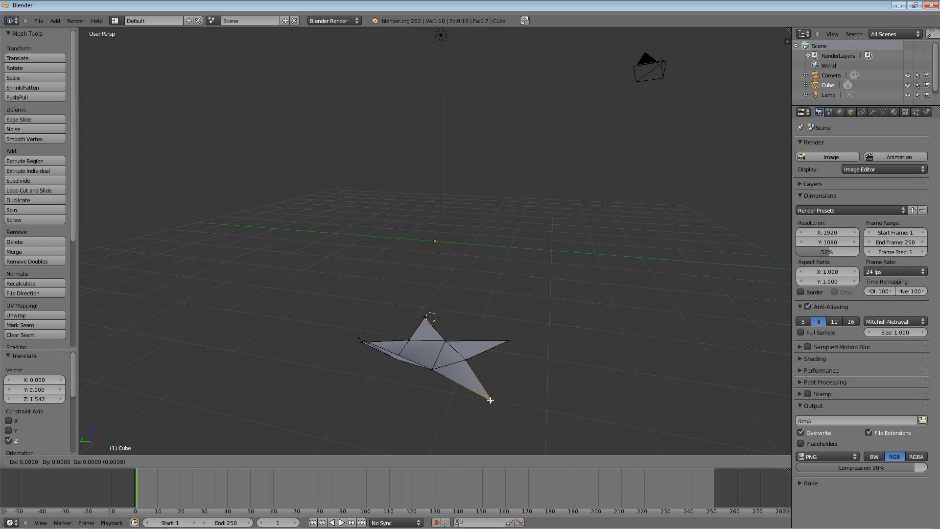
key("z")
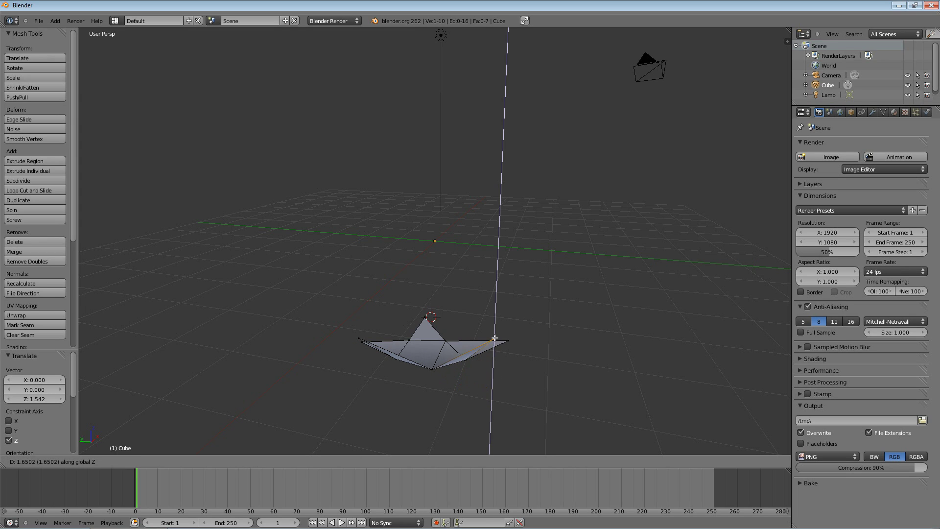
left_click(495, 336)
Raise the star's bottom tip vertex upward along Z.
middle_click_drag(534, 359, 423, 364)
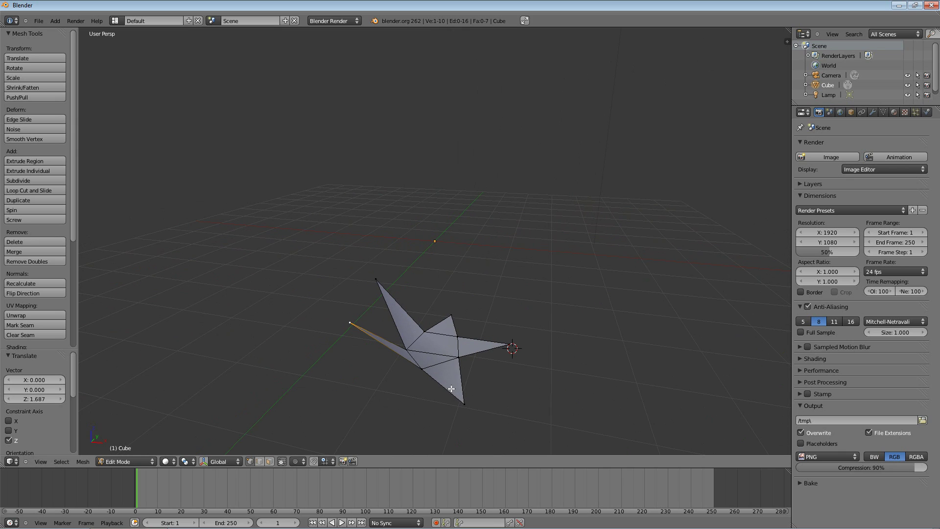
right_click(464, 405)
key("g")
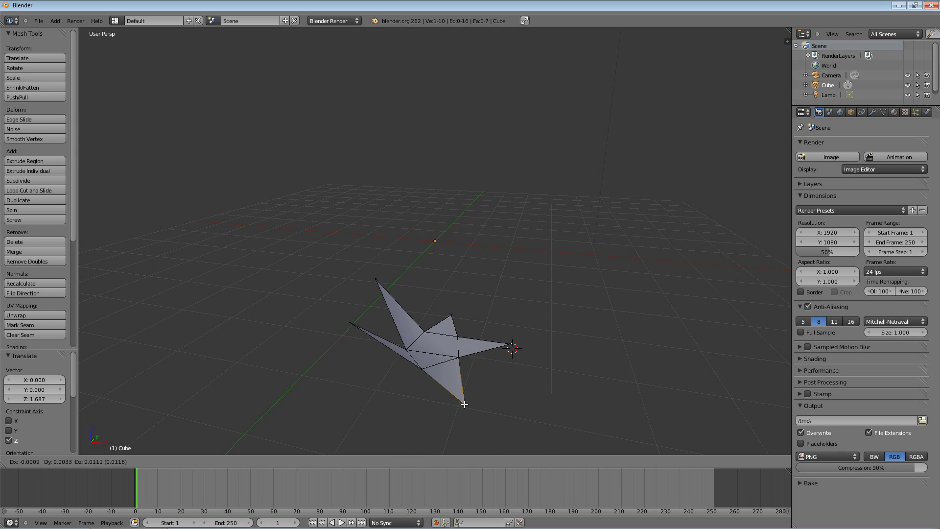
key("z")
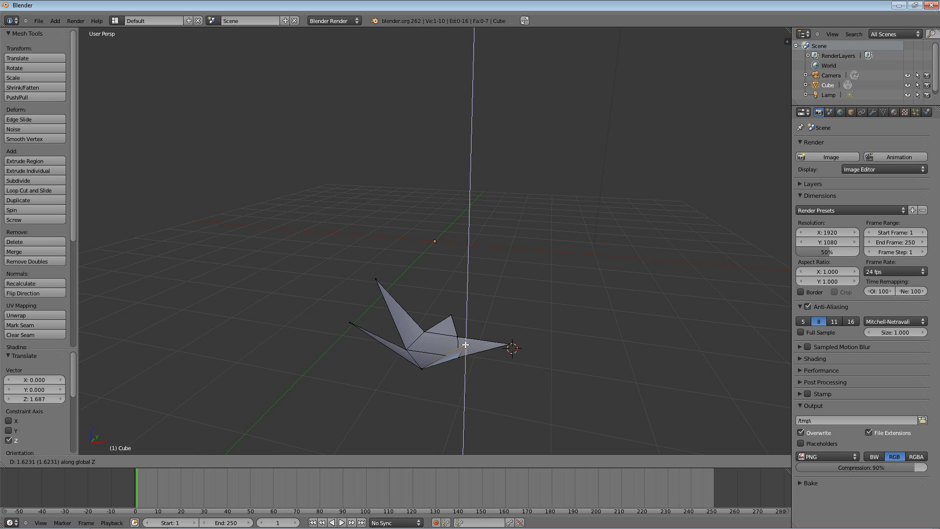
left_click(465, 345)
Raise two more outer tips along Z, the last by 1.646, giving a cupped shape.
middle_click_drag(465, 346, 465, 400)
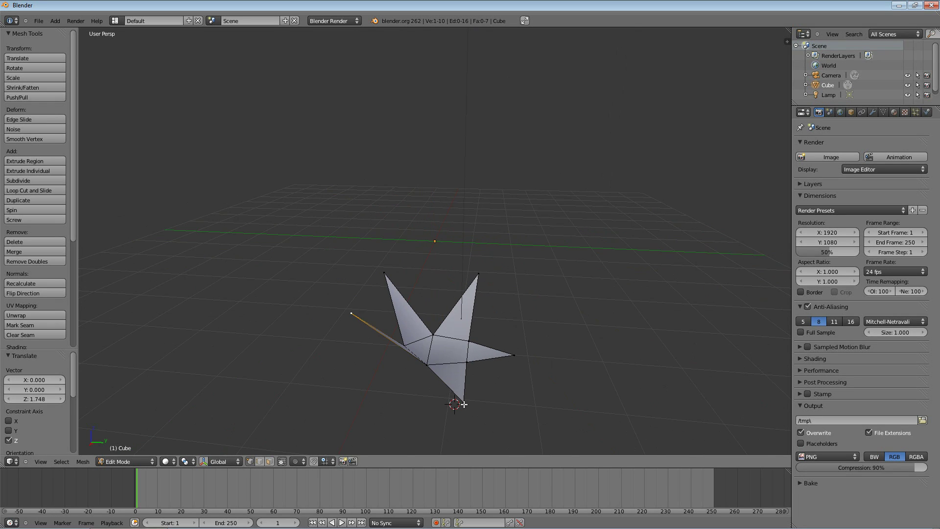
right_click(464, 404)
key("g")
key("z")
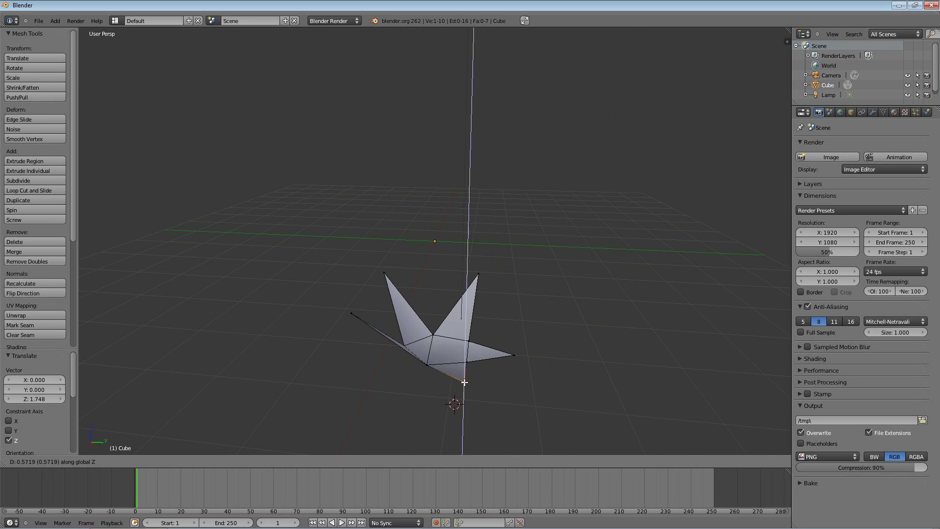
left_click(456, 405)
mouse_move(456, 405)
middle_mouse_down()
mouse_move(509, 380)
mouse_move(456, 402)
middle_mouse_up()
right_click(468, 398)
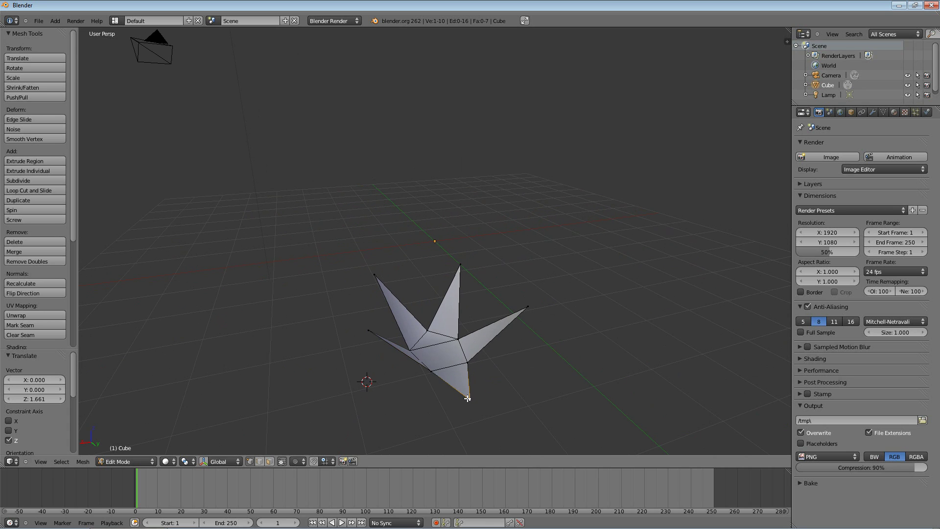
key("g")
key("z")
left_click(472, 341)
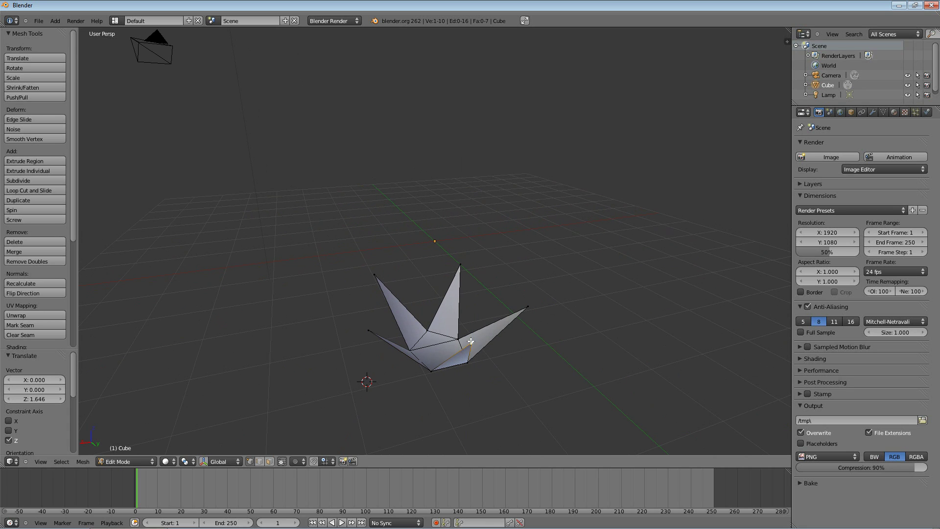
middle_click_drag(441, 399, 479, 439)
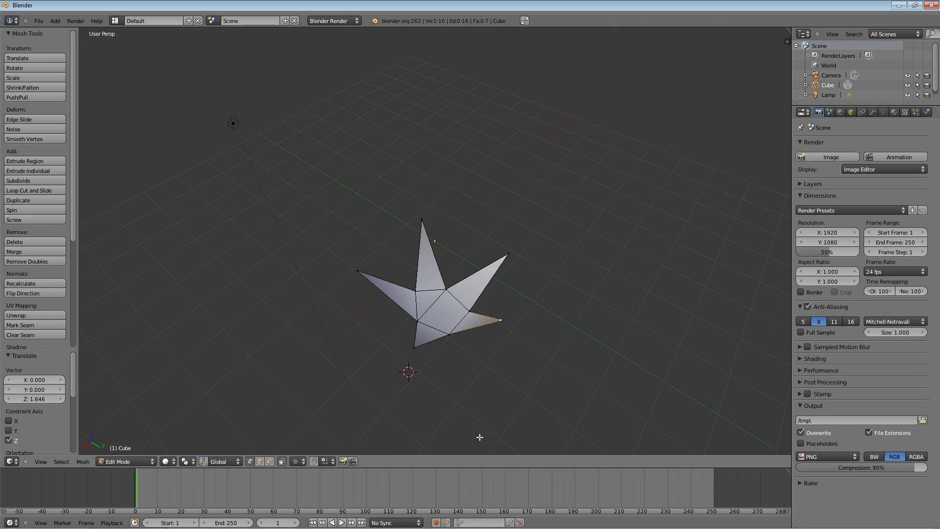